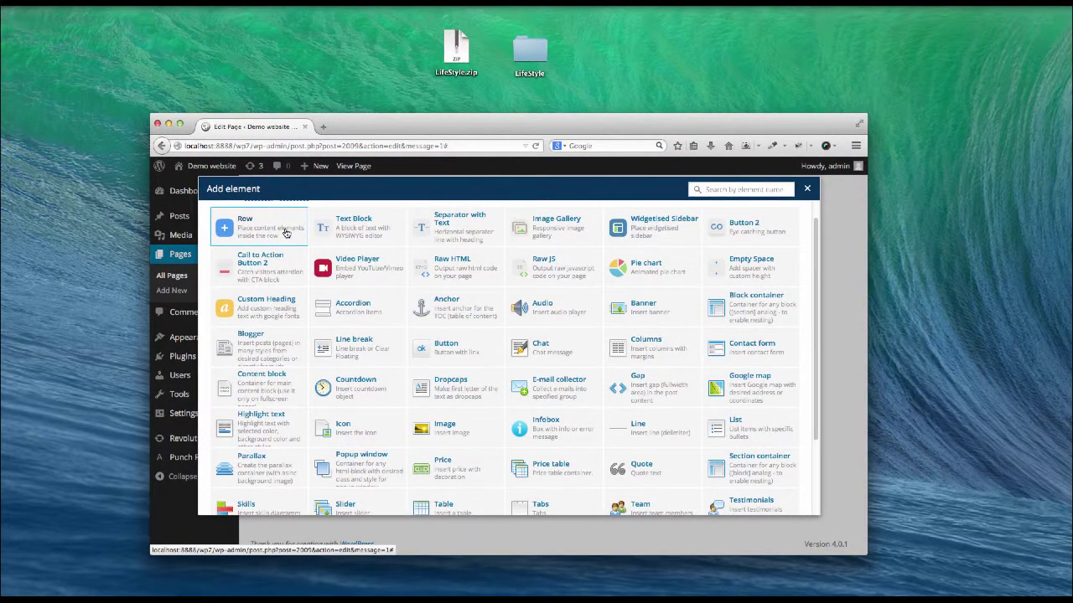
# - Add a new row below the existing text block and split it into three equal columns
pyautogui.click(285, 232)
pyautogui.moveTo(289, 374)
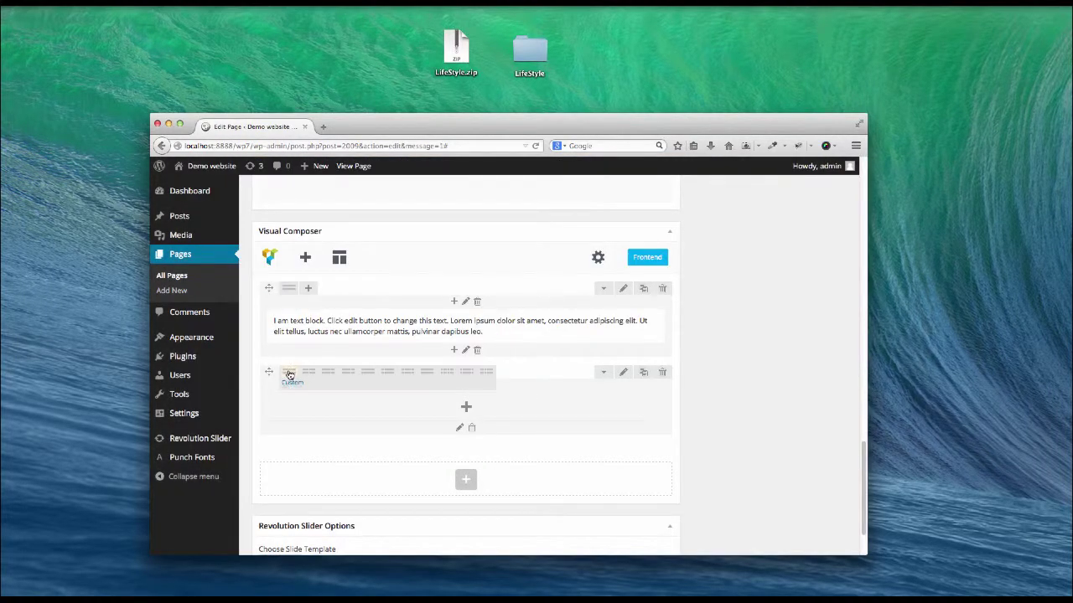
pyautogui.click(351, 377)
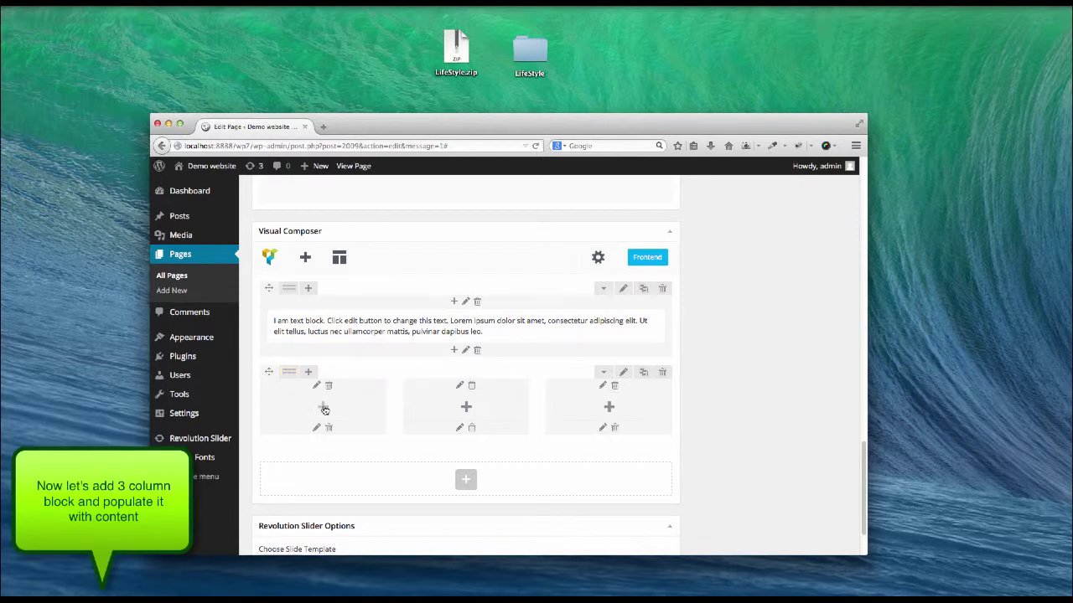
# - Add a Text Block to the row's first column, replace its placeholder with a "Lorem ipsum dolor sit amet" paragraph, and save it
pyautogui.click(323, 407)
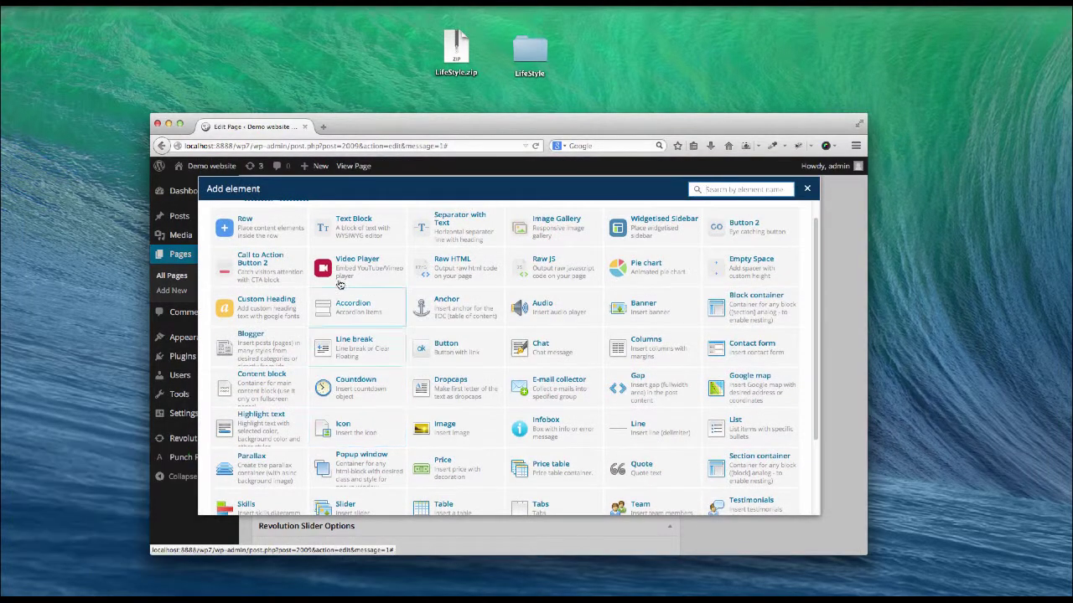
pyautogui.click(361, 229)
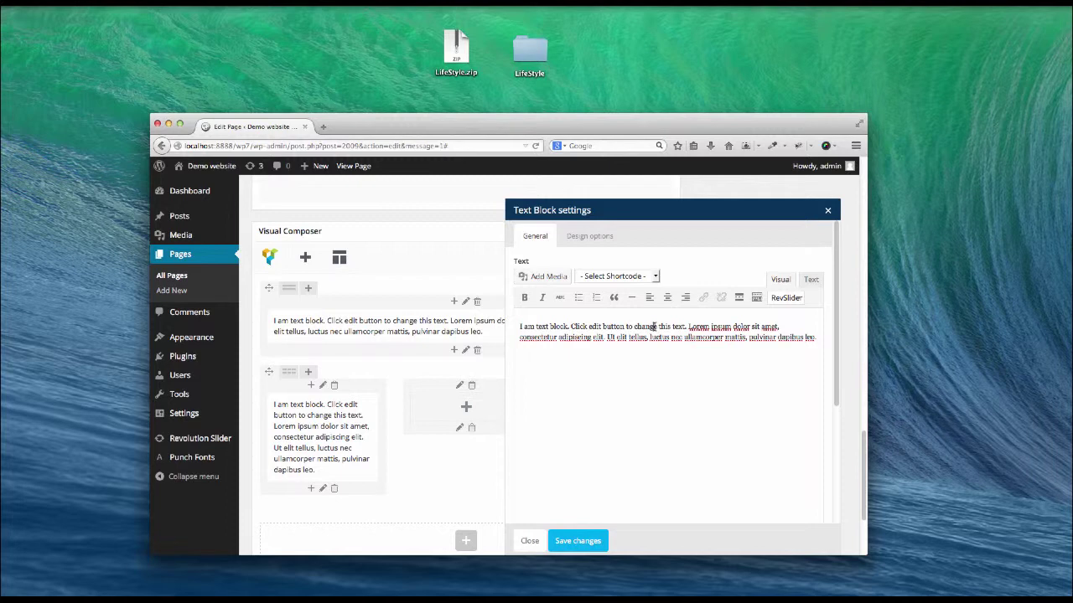
pyautogui.press('super+a')
pyautogui.write('Lorem ipsum dolor sit amet, consectetur adipiscing elit. Aenean id magna eu urna rhoncus congue ac nec neque. Donec viverra erat sed mollis maximus. Aliquam id nibh venenatis, blandit ipsum in, aliquam est. Nam consequat nisl in odio semper fringilla. Maecenas consequat accumsan dolor quis eleifend.')
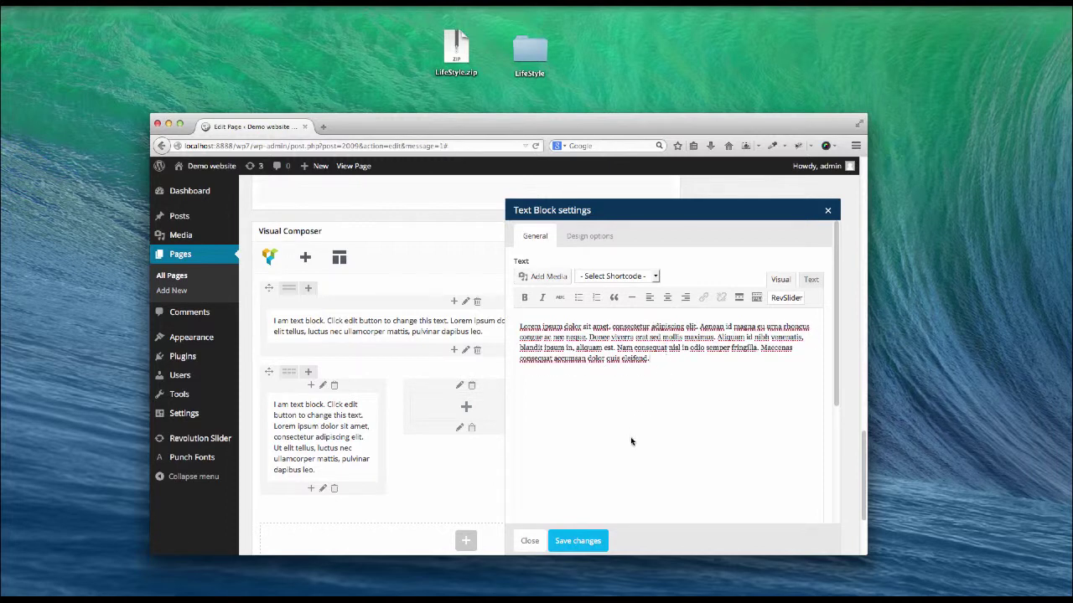
pyautogui.click(577, 541)
# - Preview the page to check the text in the first column, and return to the page editor
pyautogui.scroll(-5, 584, 503)
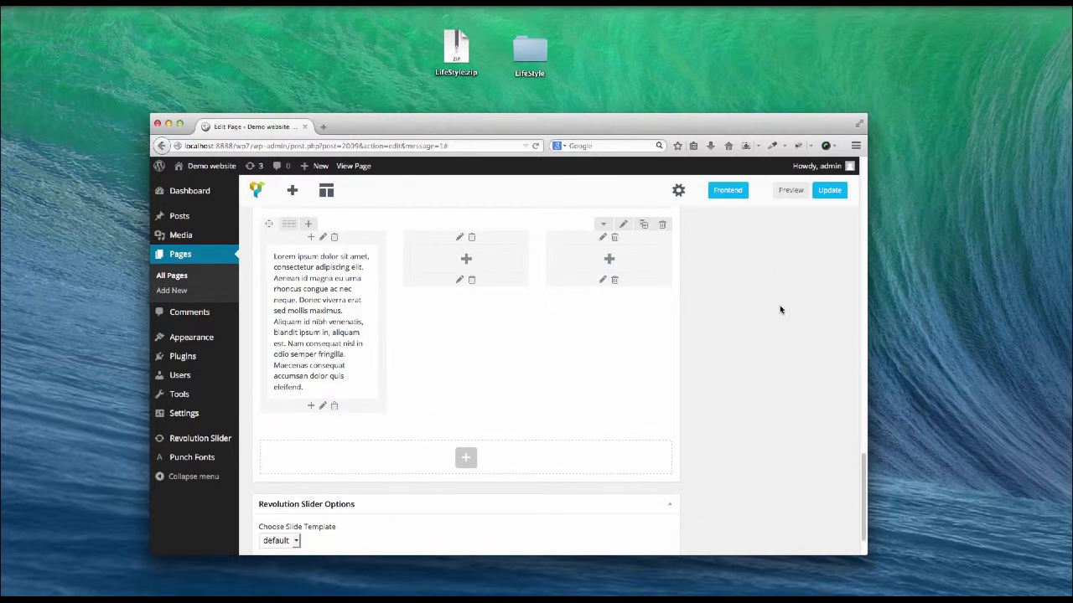
pyautogui.click(788, 191)
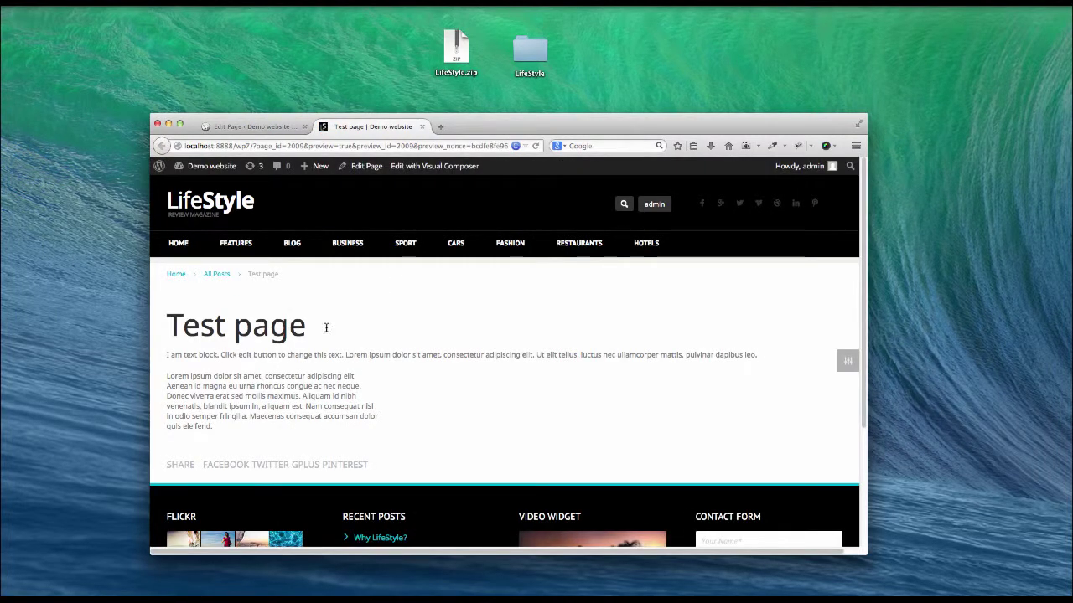
pyautogui.click(251, 127)
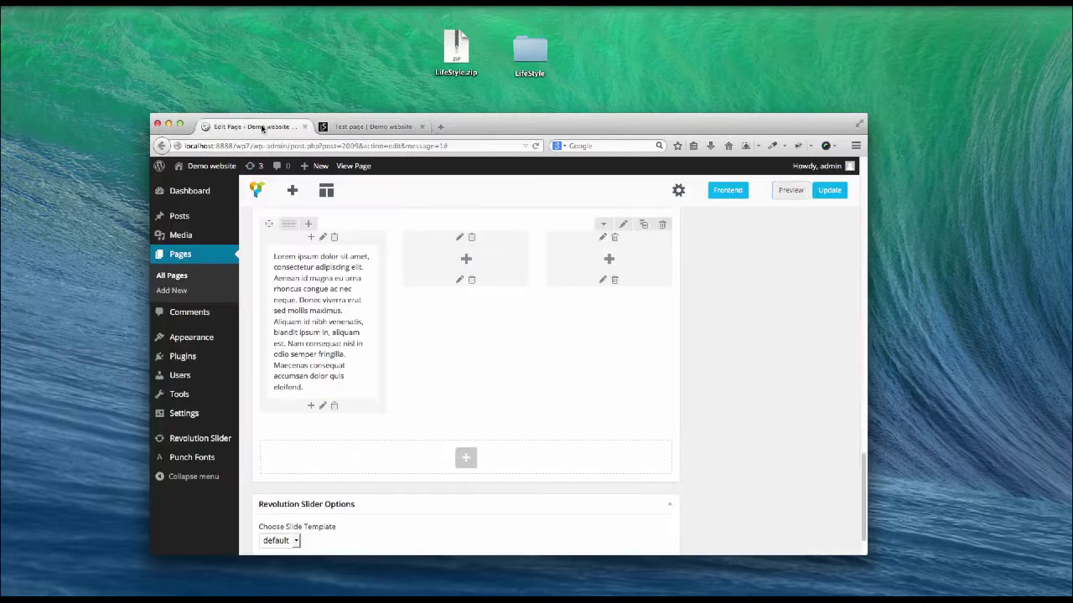
# - Add a Contact form to the middle column titled "This is a contact form" with the description "Lets add some description here", and save it
pyautogui.click(466, 261)
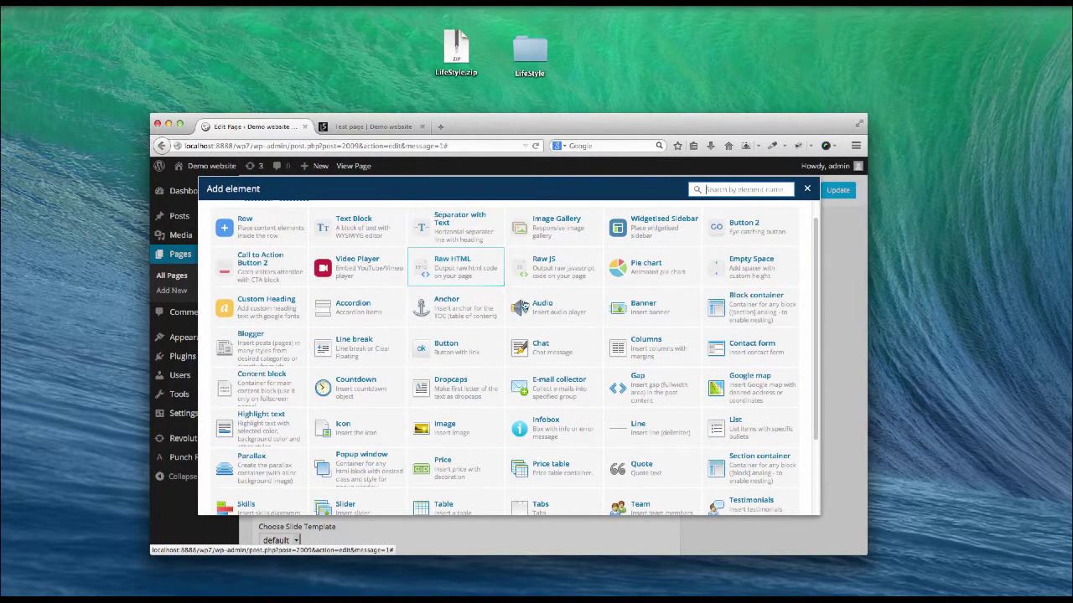
pyautogui.click(743, 348)
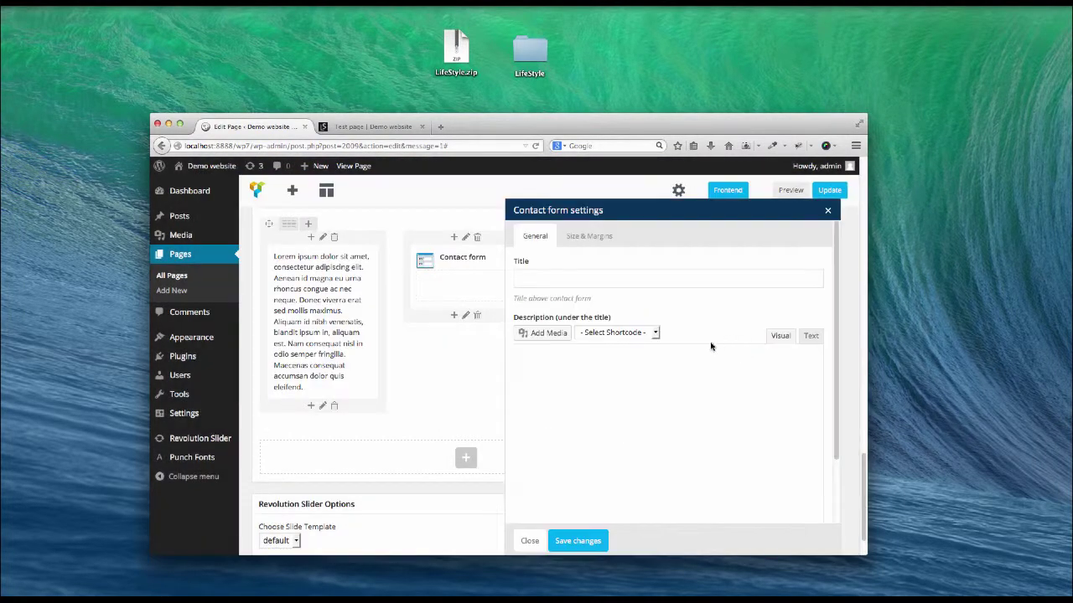
pyautogui.click(583, 277)
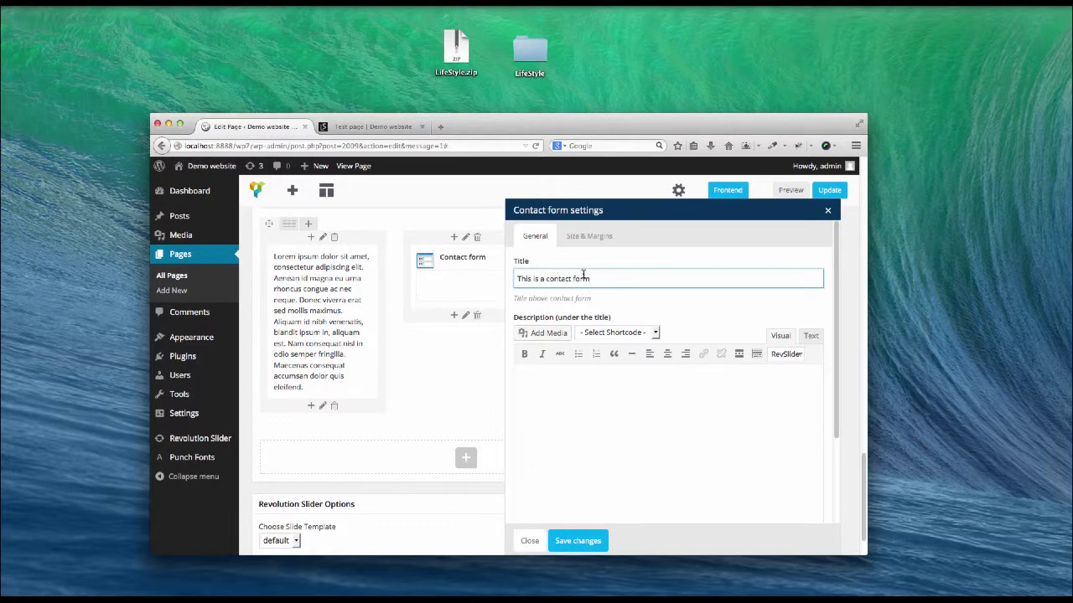
pyautogui.click(650, 402)
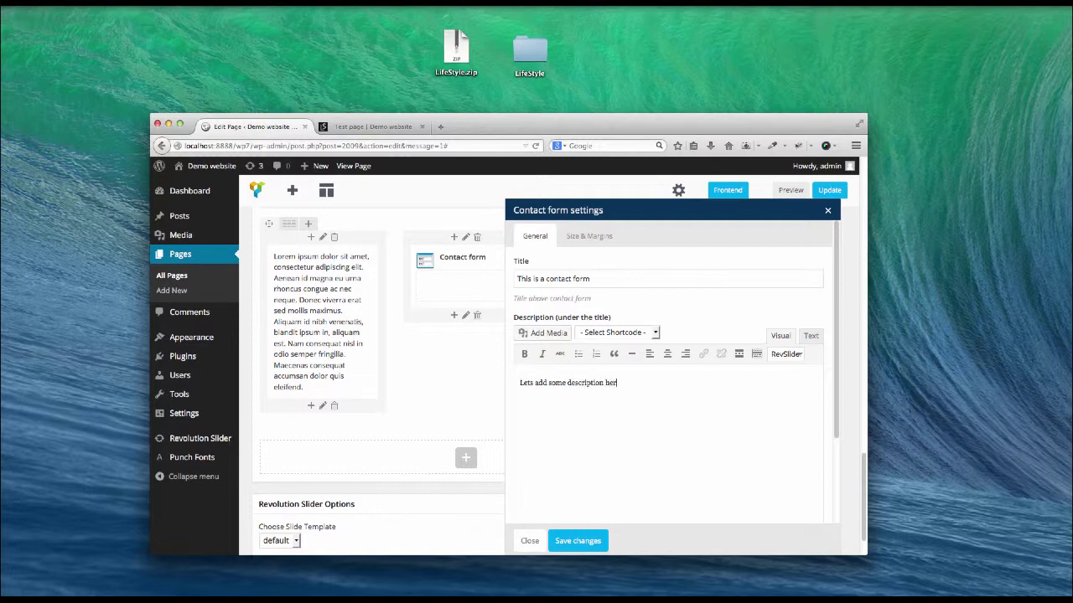
pyautogui.click(587, 539)
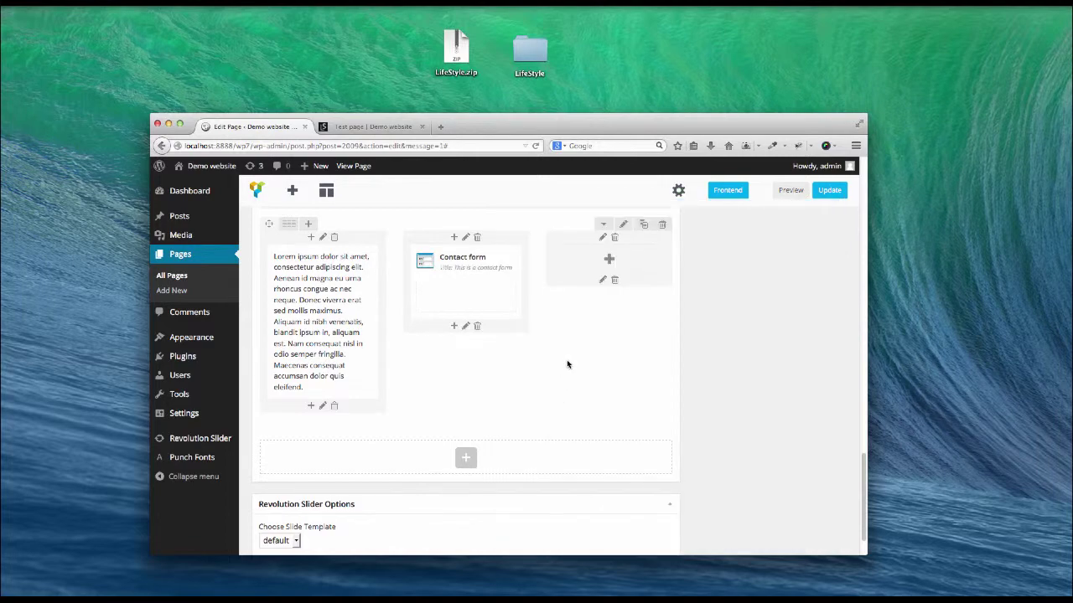
# - Add a Google map to the third column, fill in the address to centre it on, and save the settings
pyautogui.click(611, 261)
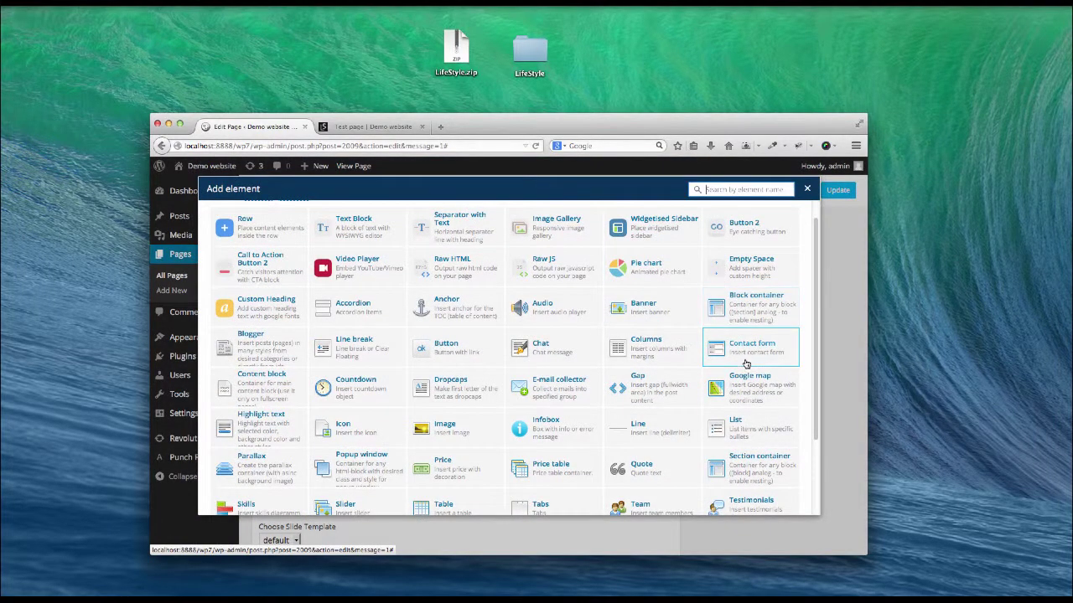
pyautogui.click(748, 378)
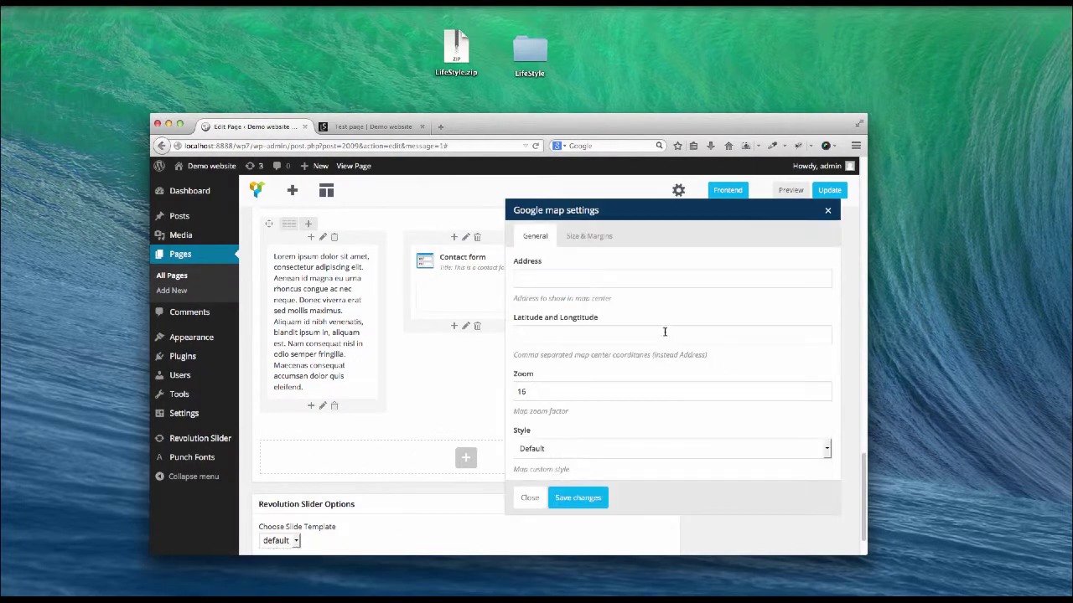
pyautogui.click(596, 281)
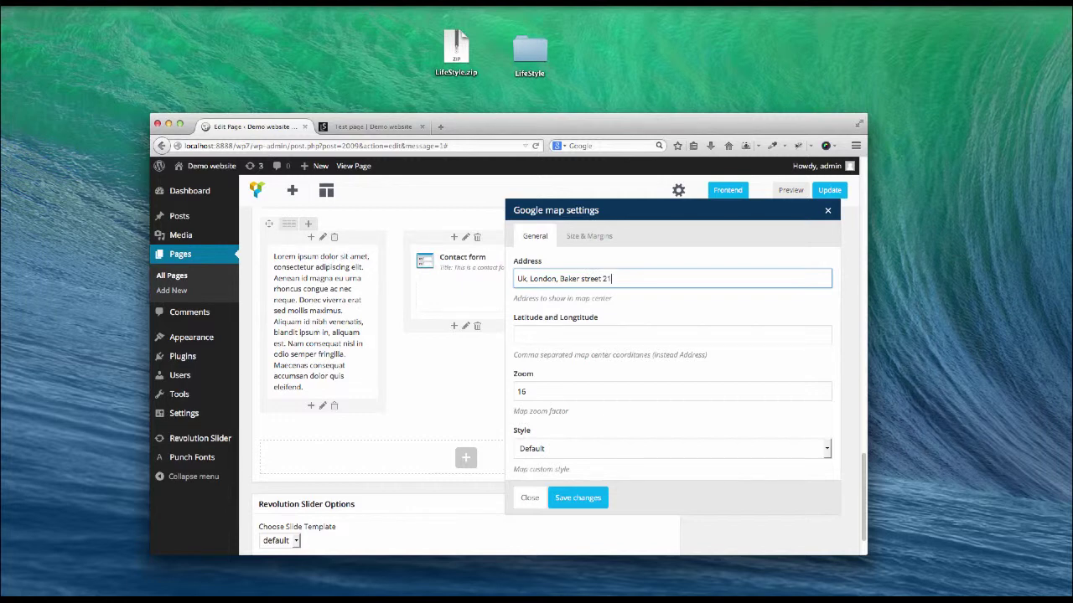
pyautogui.click(575, 497)
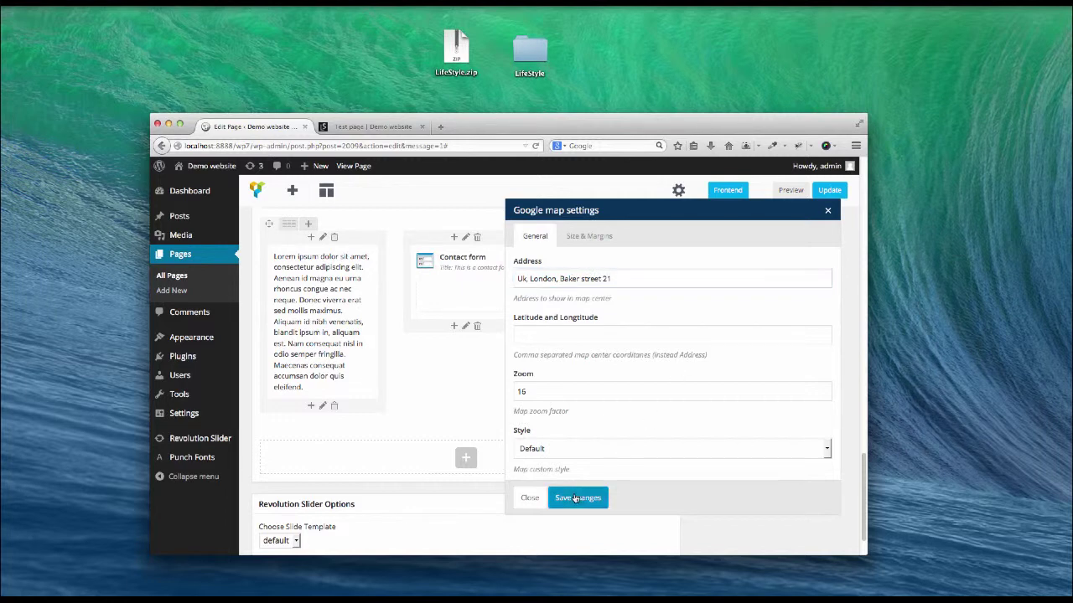
# - Preview the test page and examine how the text, contact form and map columns are laid out
pyautogui.click(788, 193)
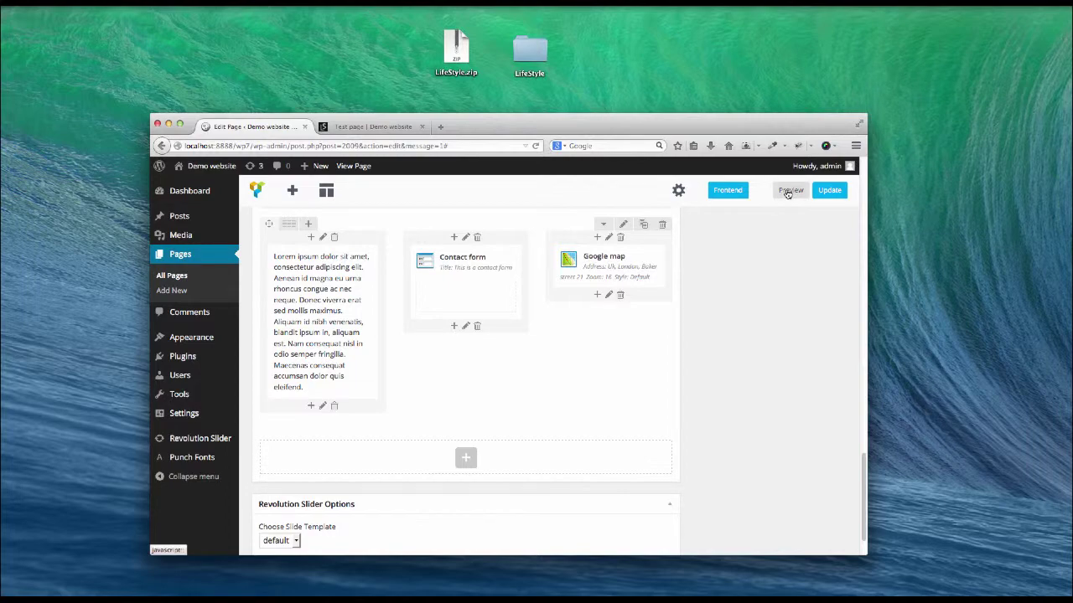
pyautogui.click(352, 129)
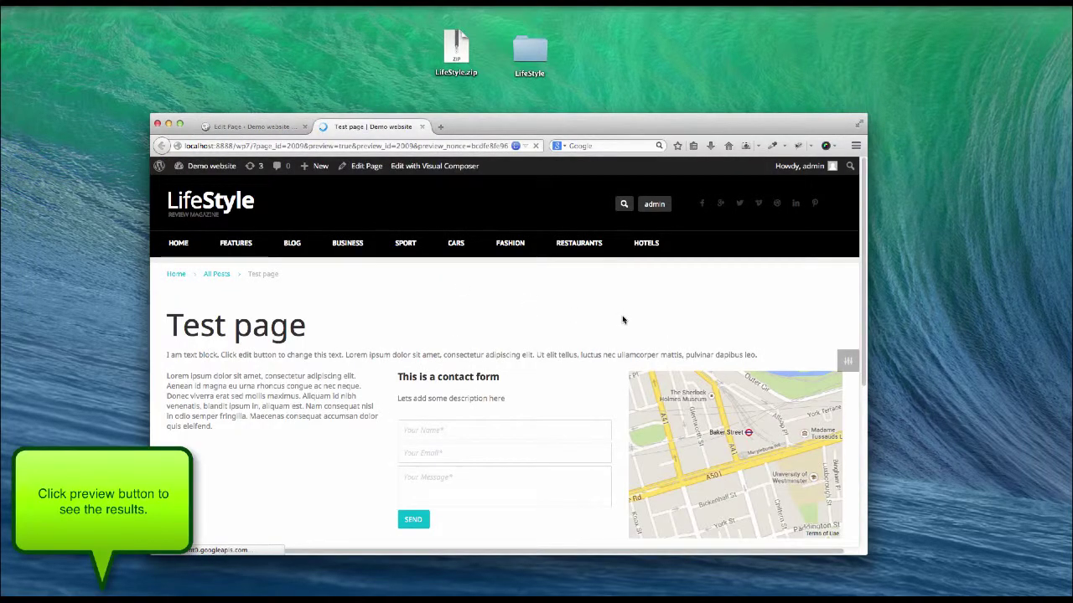
pyautogui.scroll(-4, 623, 319)
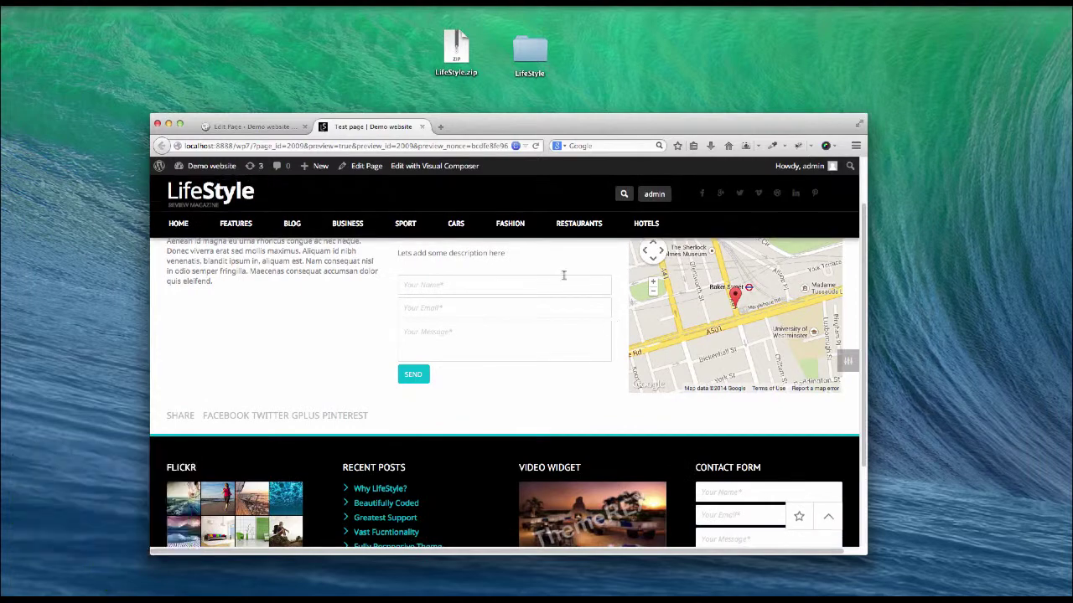
pyautogui.moveTo(622, 112); pyautogui.dragTo(617, 27)
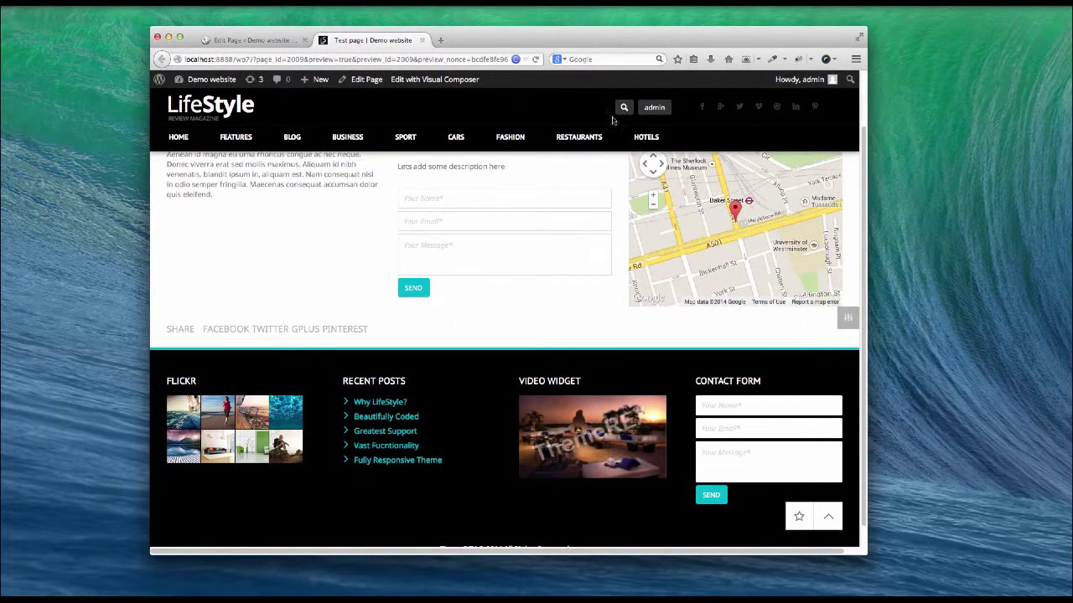
pyautogui.scroll(3, 517, 344)
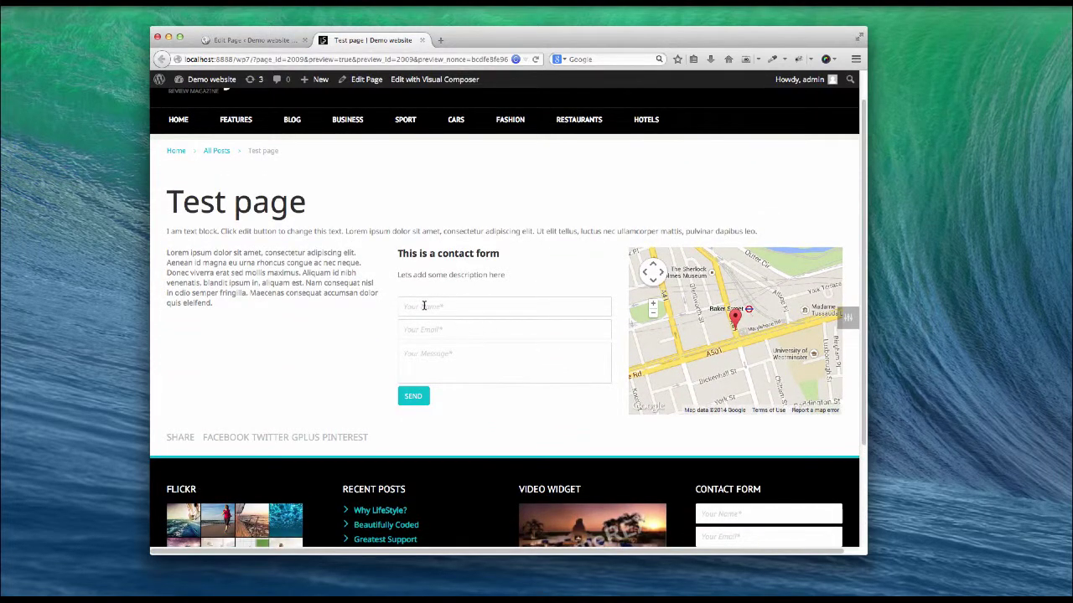
# - Back in the page editor, add a Banner below the first column's text and set its image to slide2_new.jpg
pyautogui.click(256, 42)
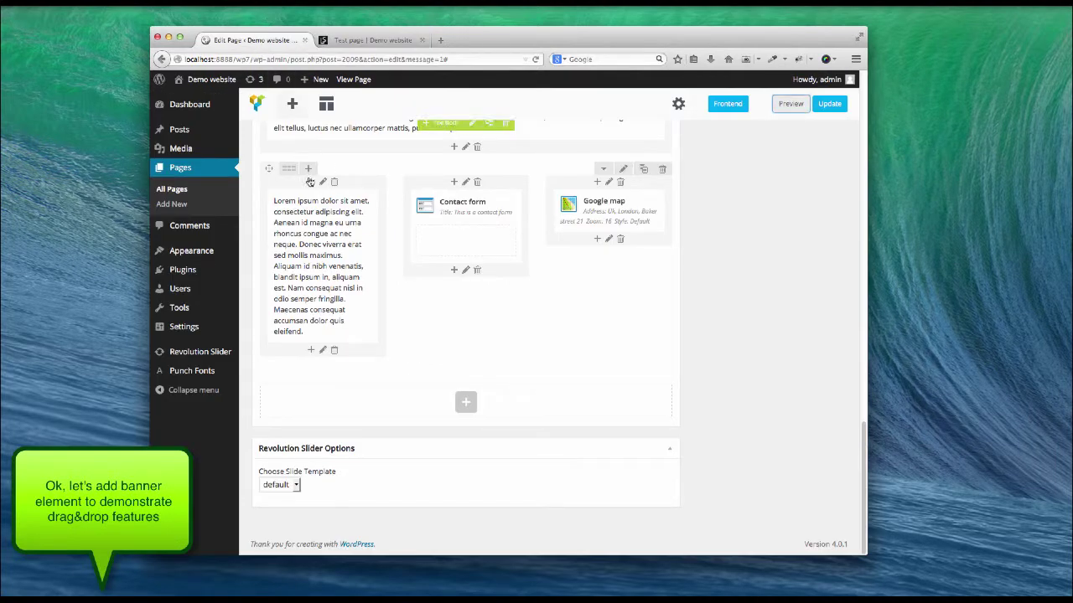
pyautogui.click(310, 350)
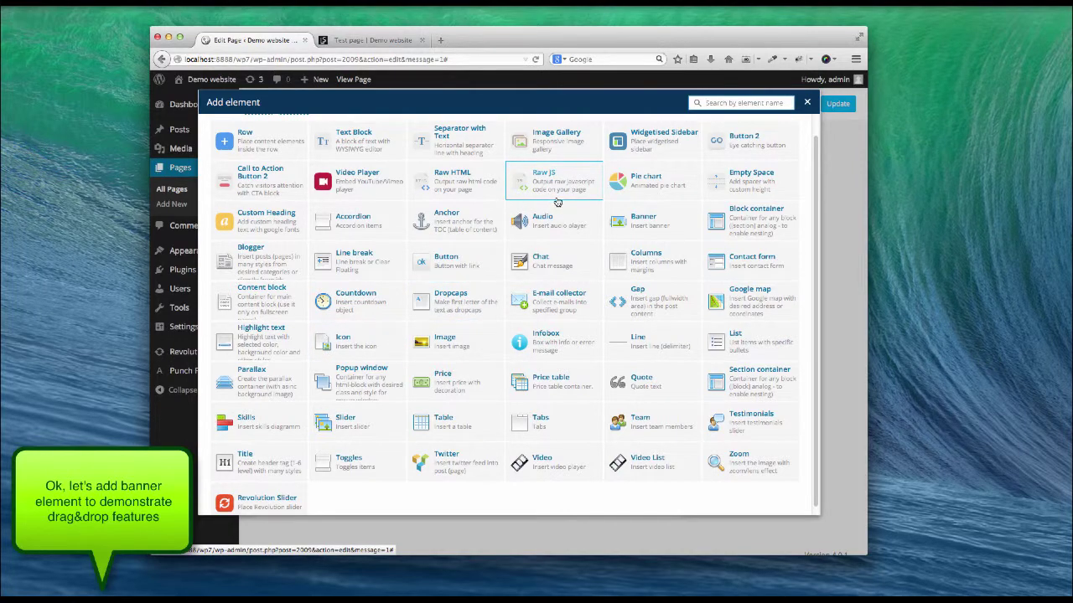
pyautogui.click(655, 223)
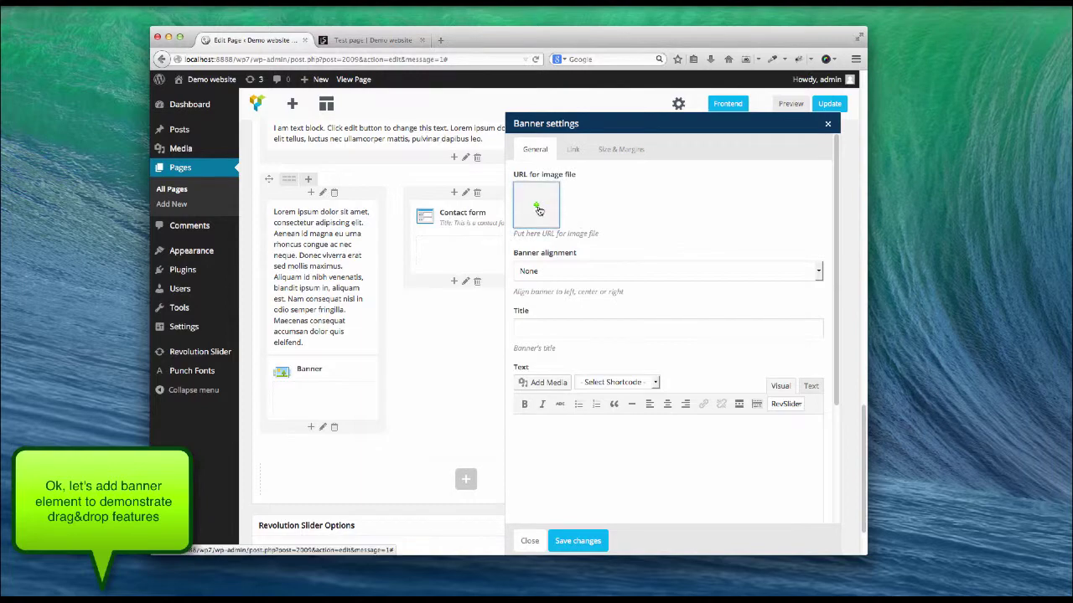
pyautogui.click(539, 210)
pyautogui.click(289, 212)
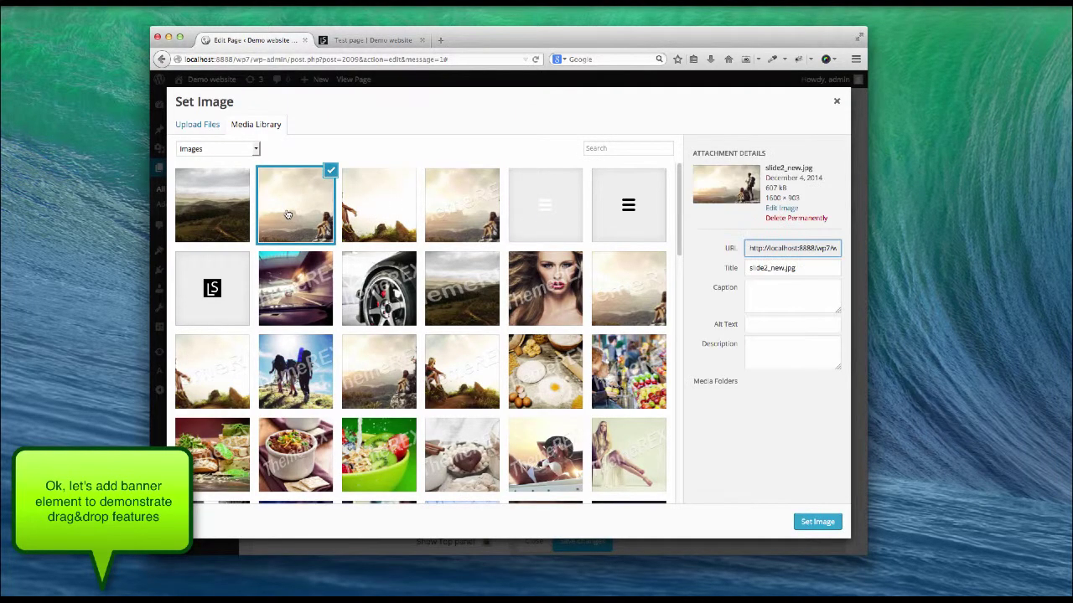
pyautogui.click(811, 523)
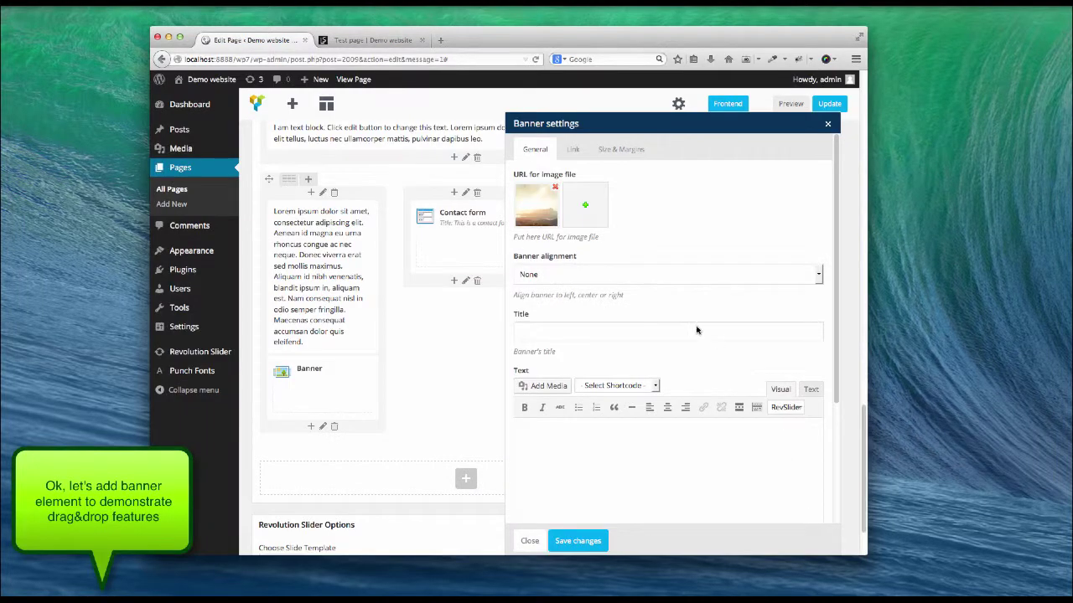
# - Title the banner "This is demo banner", enter the text "lets take a look how it works", and save it
pyautogui.click(633, 327)
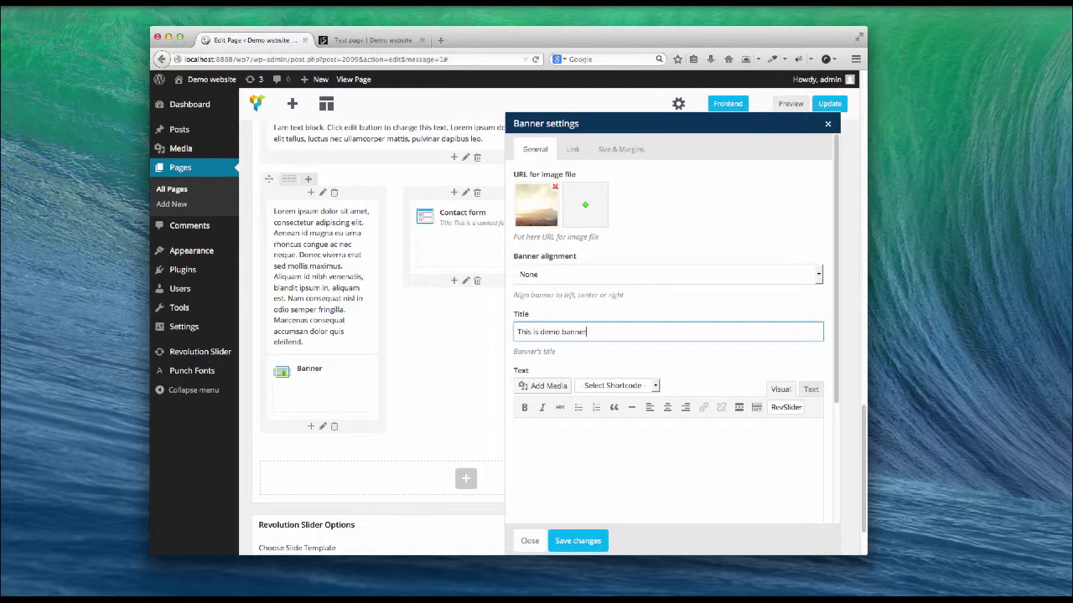
pyautogui.scroll(-2, 696, 396)
pyautogui.click(671, 387)
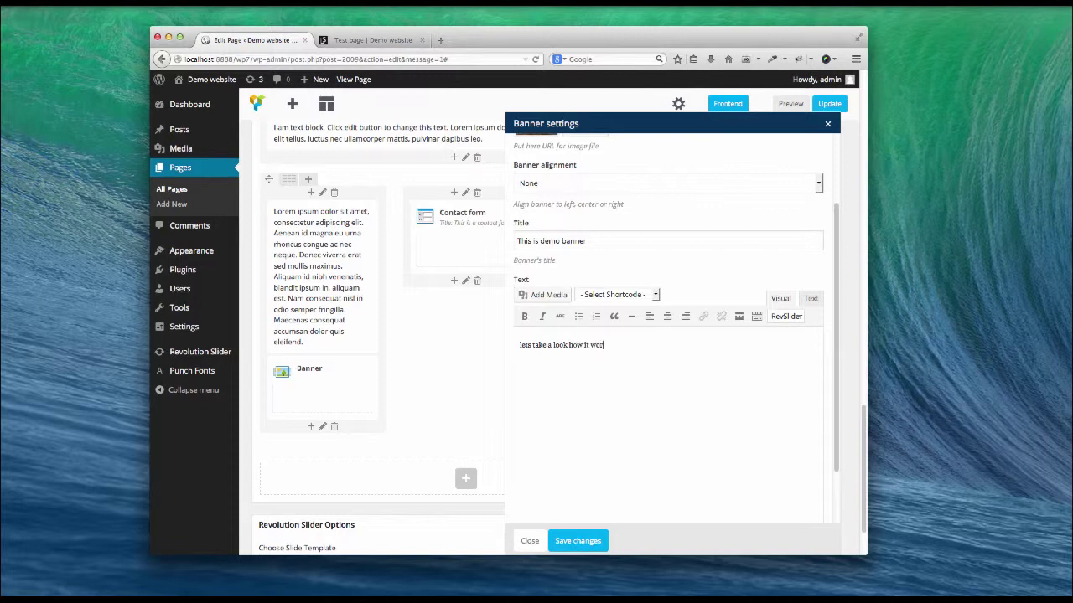
pyautogui.click(575, 541)
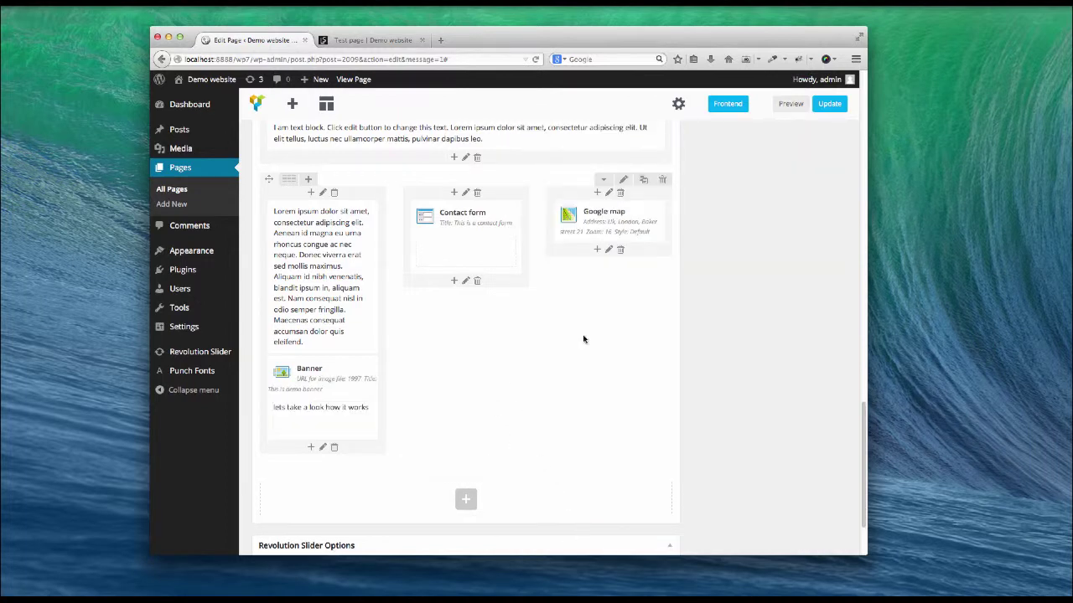
# - Preview the test page again and examine the banner beneath the first column's text
pyautogui.click(789, 107)
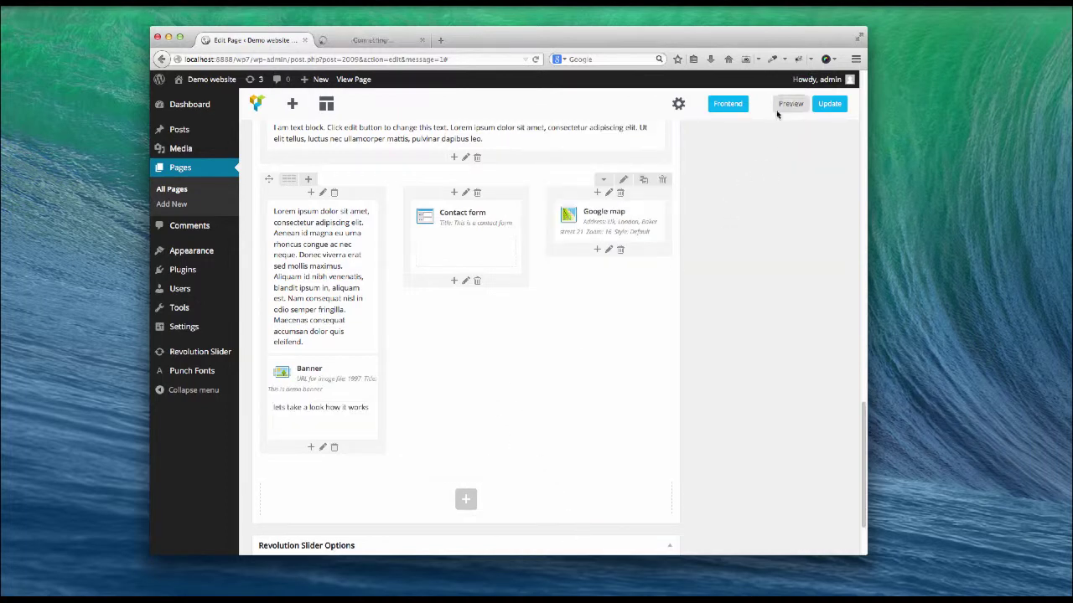
pyautogui.click(381, 40)
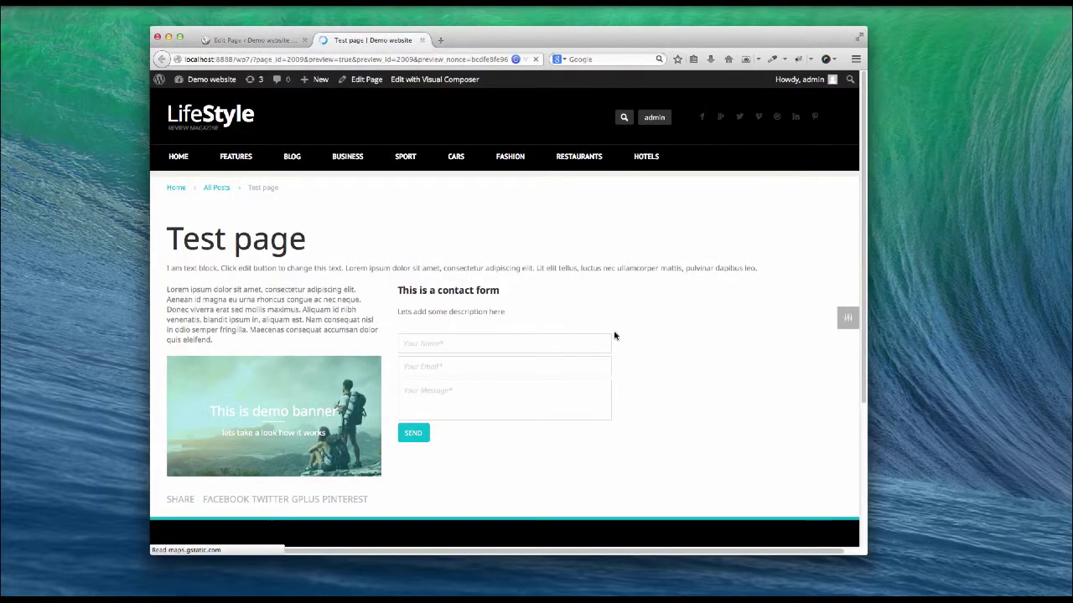
pyautogui.scroll(-3, 614, 336)
pyautogui.scroll(3, 617, 335)
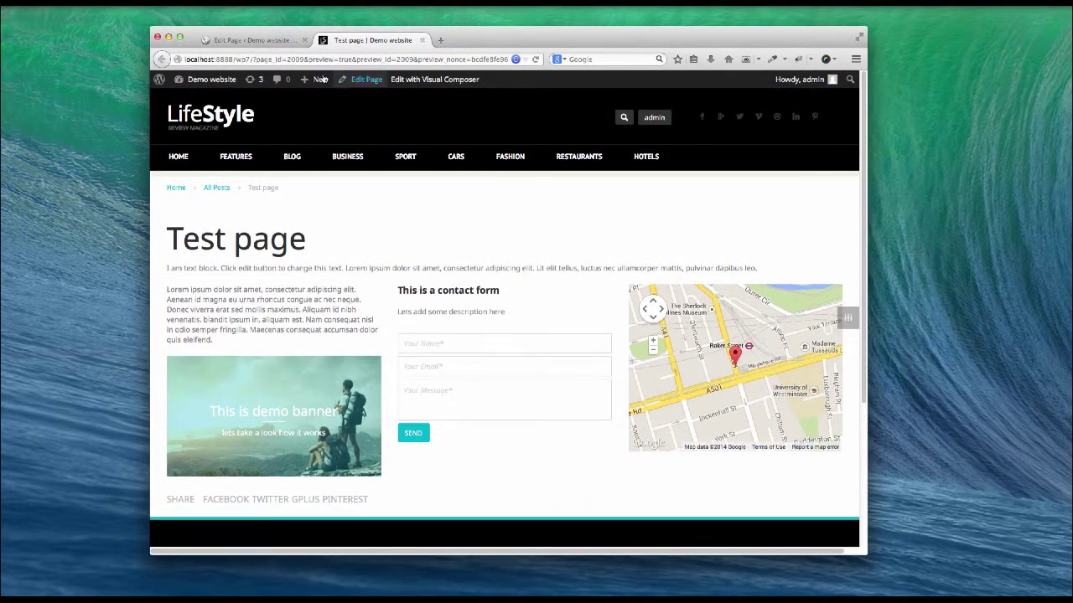
# - Return to the page editor, move the banner above the text block in the first column, and preview the page
pyautogui.click(276, 40)
pyautogui.moveTo(366, 385)
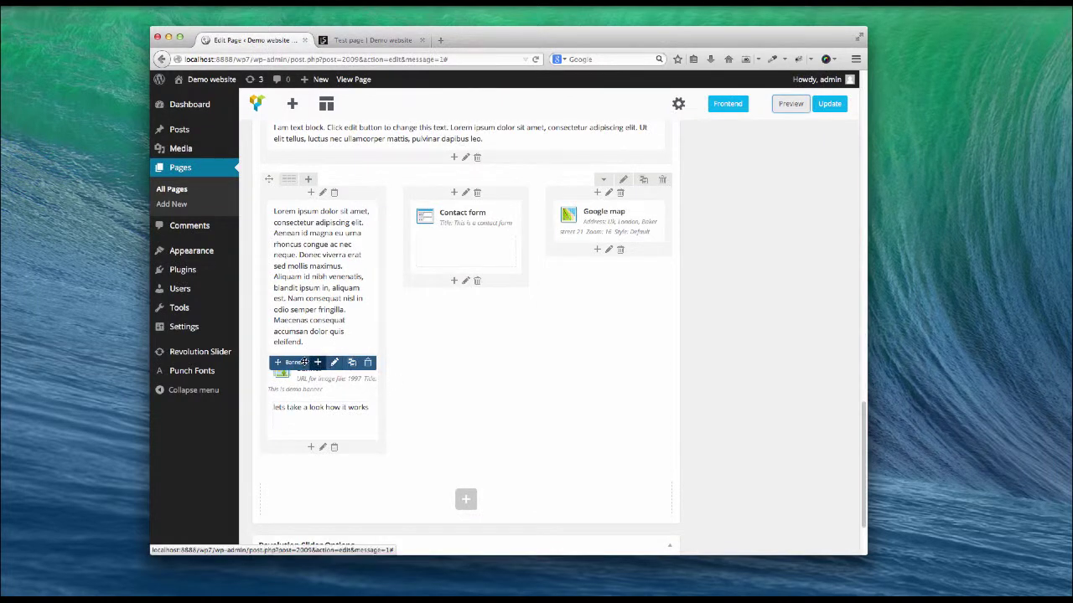
pyautogui.moveTo(278, 362); pyautogui.dragTo(278, 251)
pyautogui.click(791, 104)
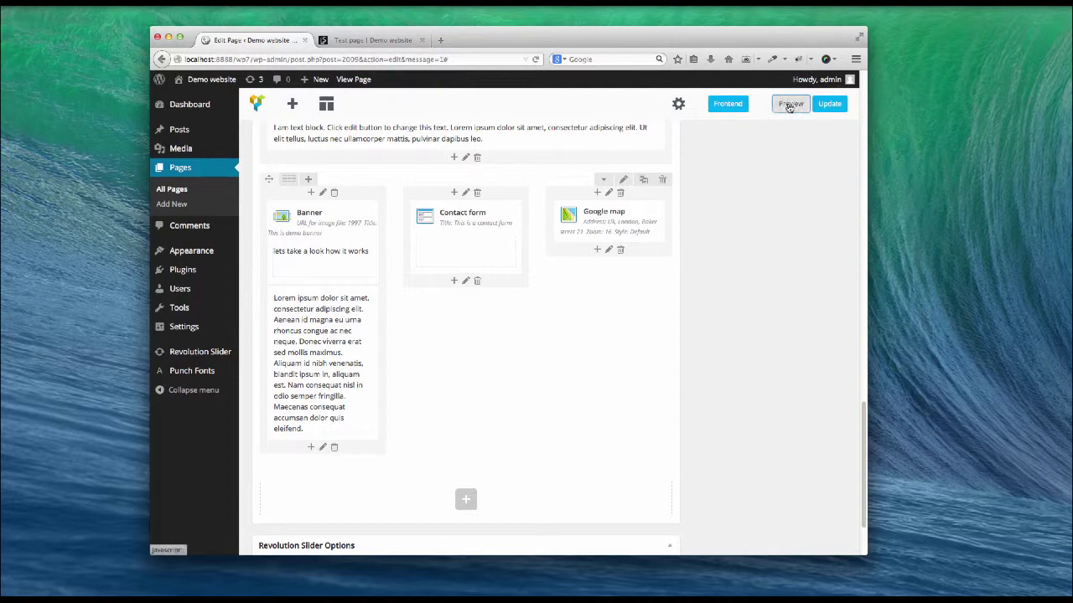
# - Check the banner in the page preview, return to the page editor, and move the banner below the first column's text block
pyautogui.click(376, 41)
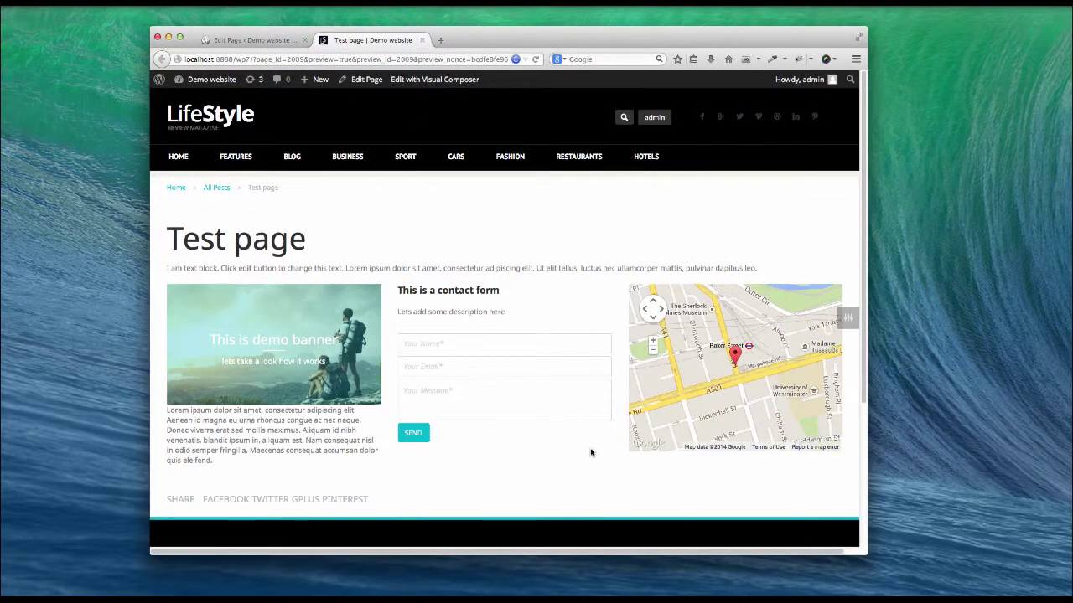
pyautogui.click(272, 41)
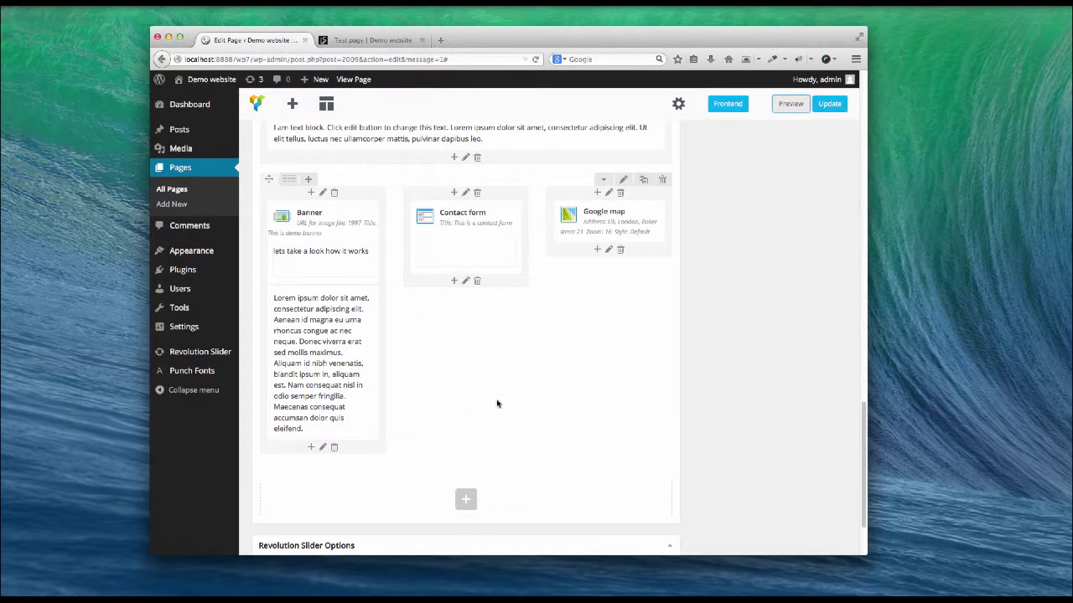
pyautogui.moveTo(304, 211)
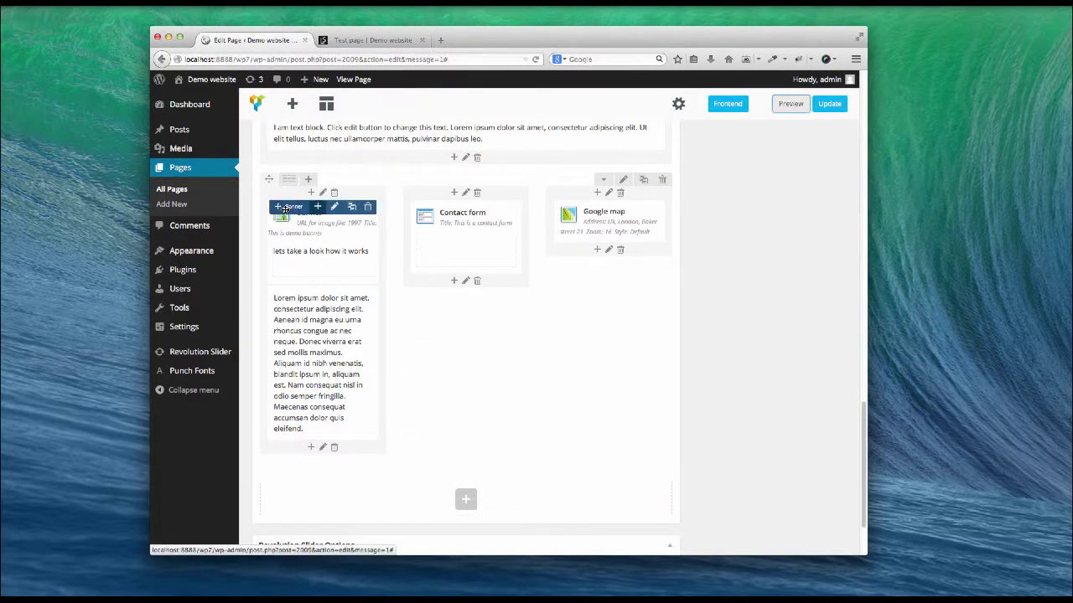
pyautogui.moveTo(277, 207); pyautogui.dragTo(287, 375)
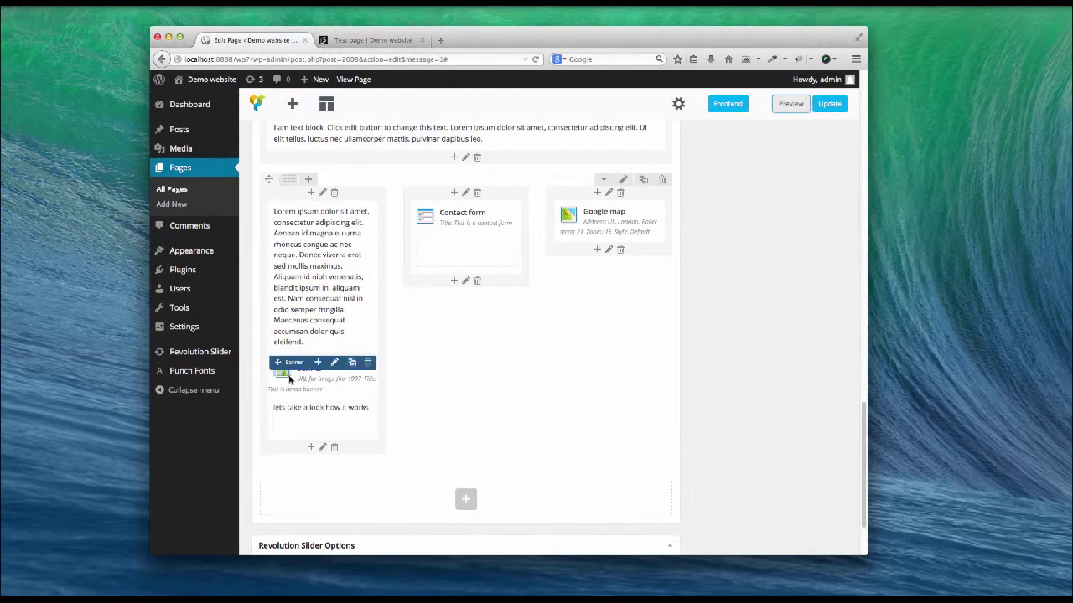
# - Add a Parallax element in a new row beneath the three-column row
pyautogui.scroll(-3, 463, 364)
pyautogui.click(466, 401)
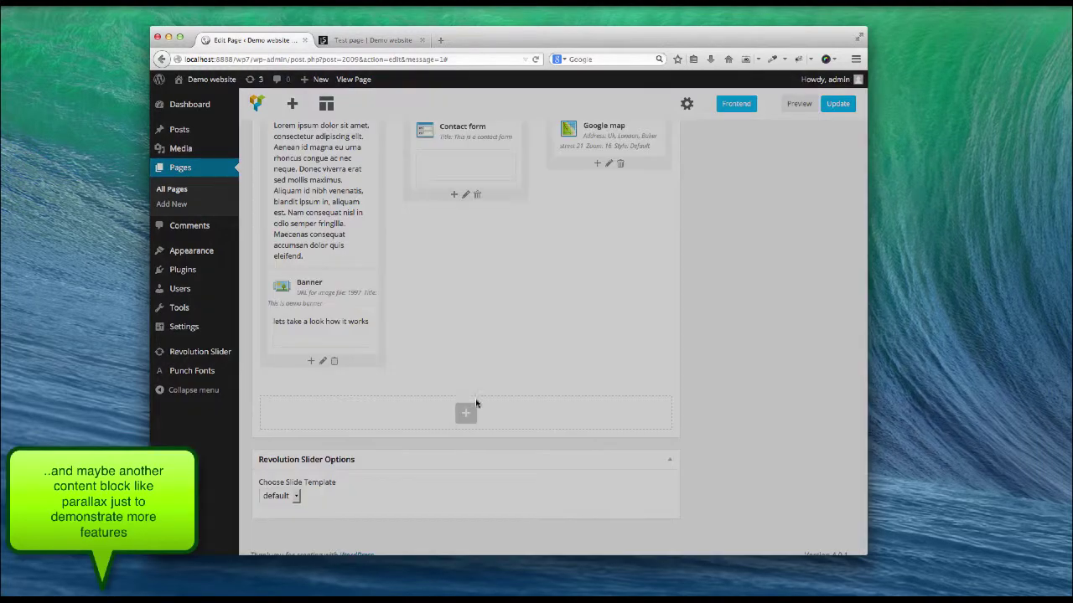
pyautogui.scroll(-1, 536, 385)
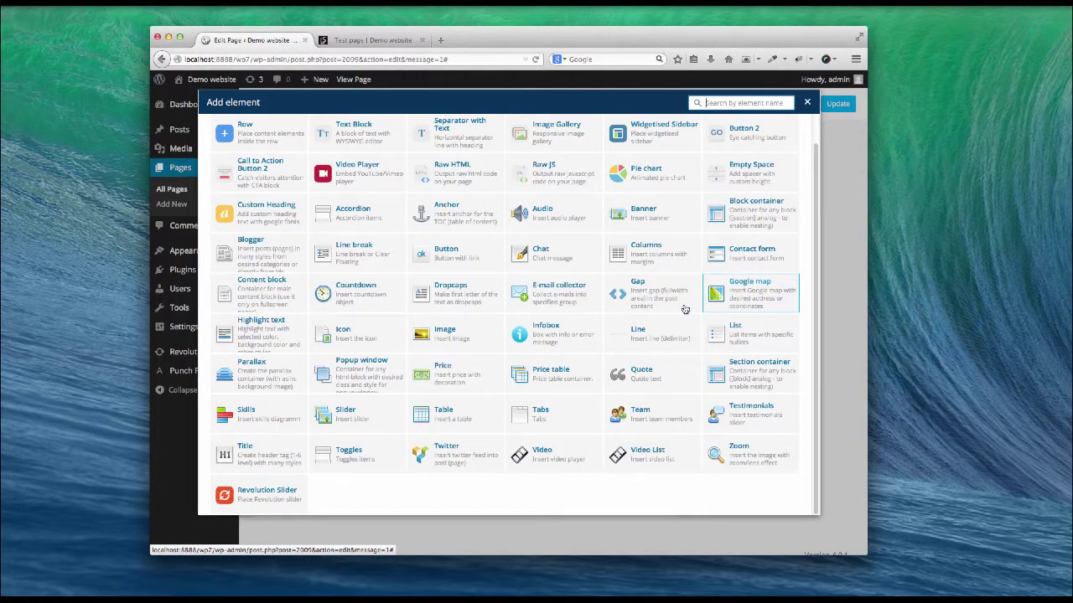
pyautogui.click(251, 371)
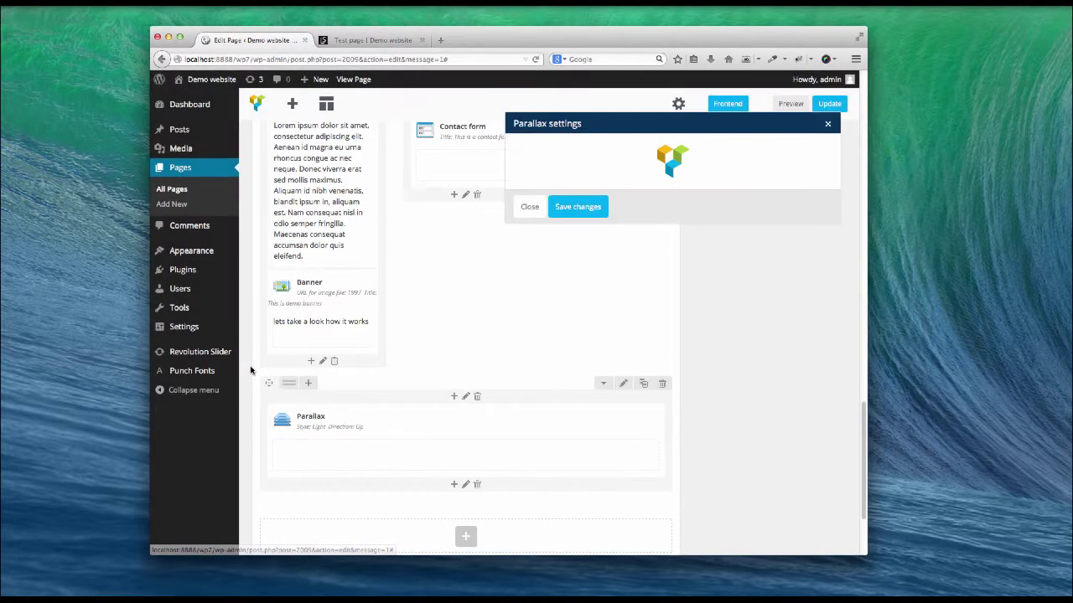
# - Set the Parallax element's background image to slide2_new.jpg from the media library
pyautogui.scroll(-5, 616, 264)
pyautogui.scroll(3, 616, 264)
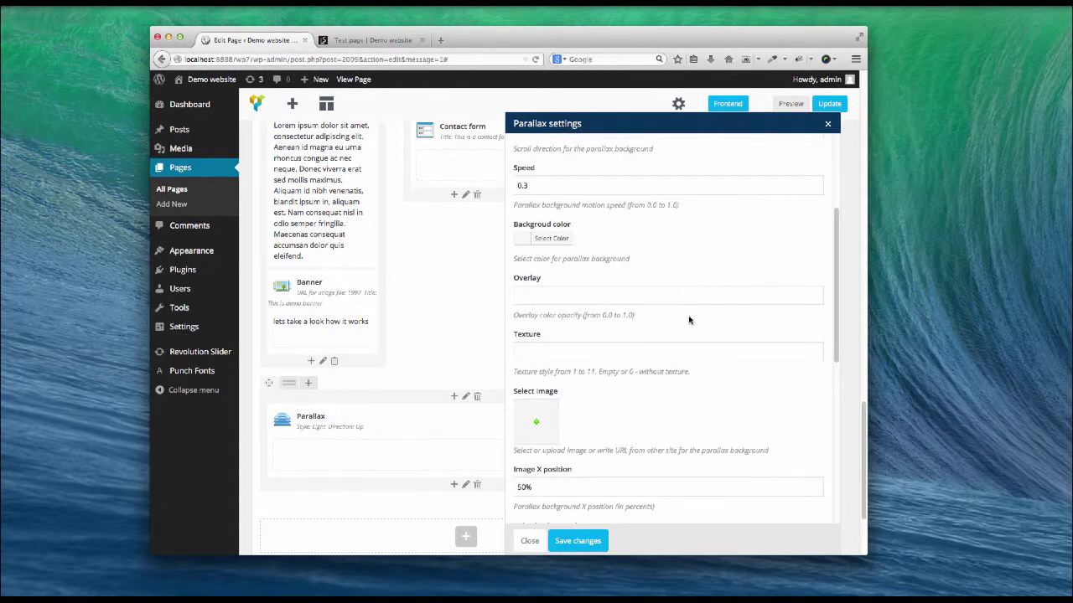
pyautogui.scroll(-2, 692, 323)
pyautogui.click(536, 340)
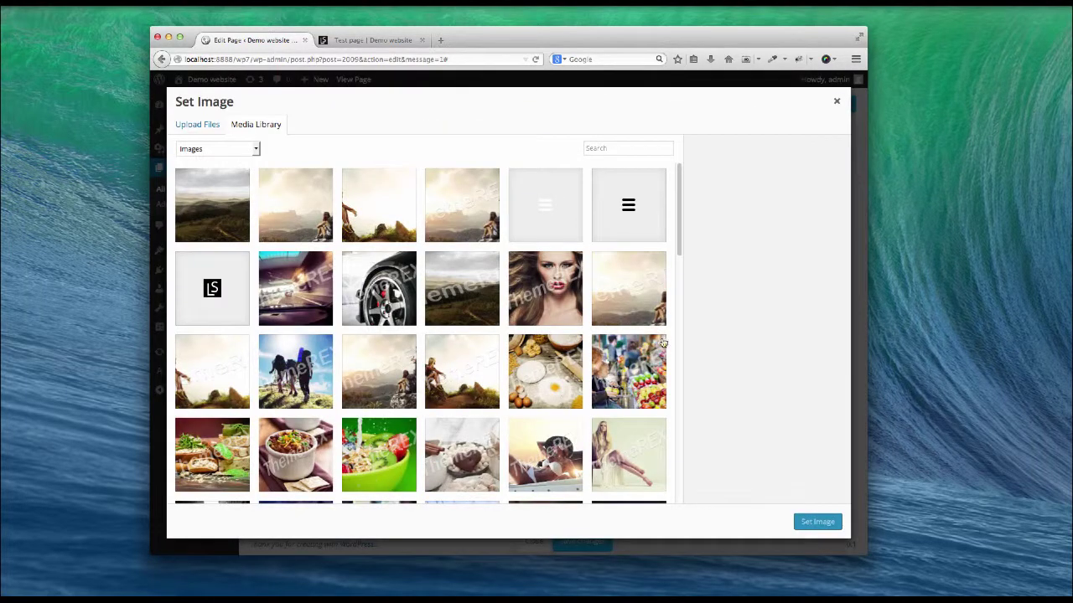
pyautogui.click(309, 213)
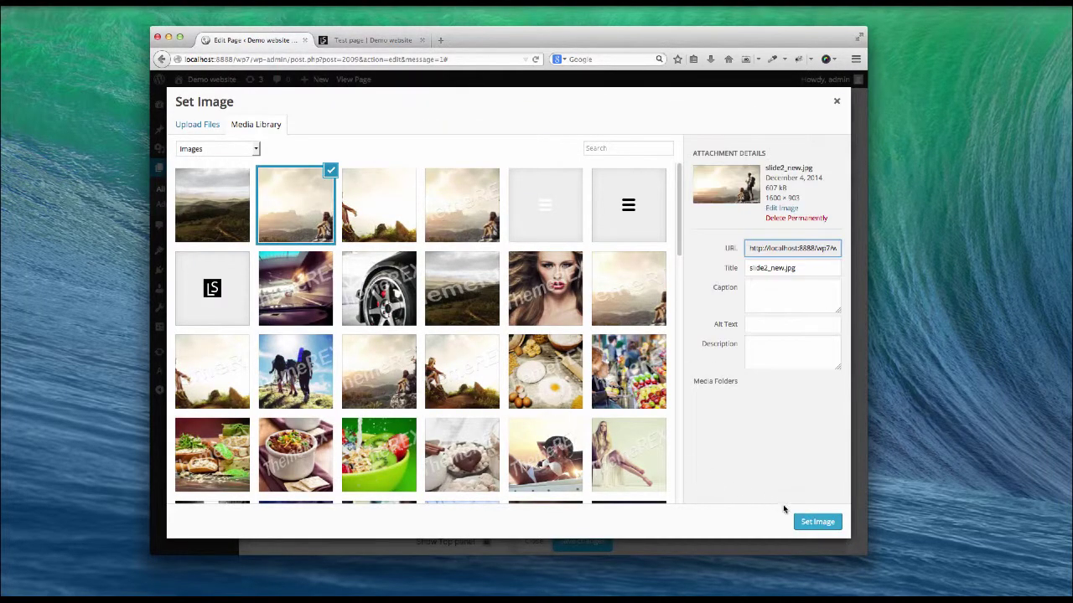
pyautogui.click(817, 522)
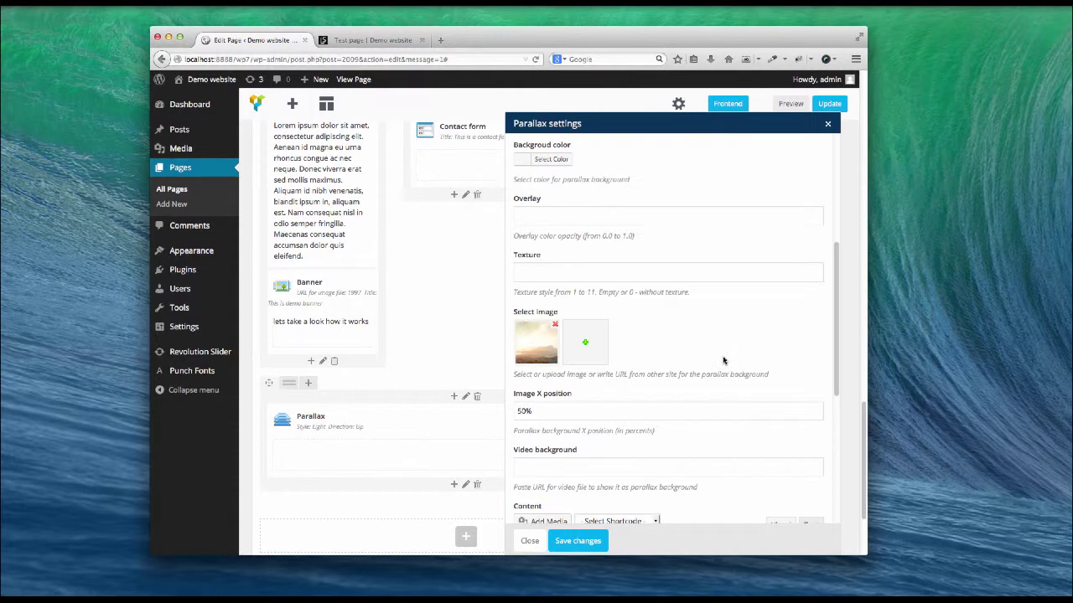
# - Enter "Ok, lets have another look at parallax shortcode :-)" as the parallax content and save the changes
pyautogui.scroll(-6, 723, 361)
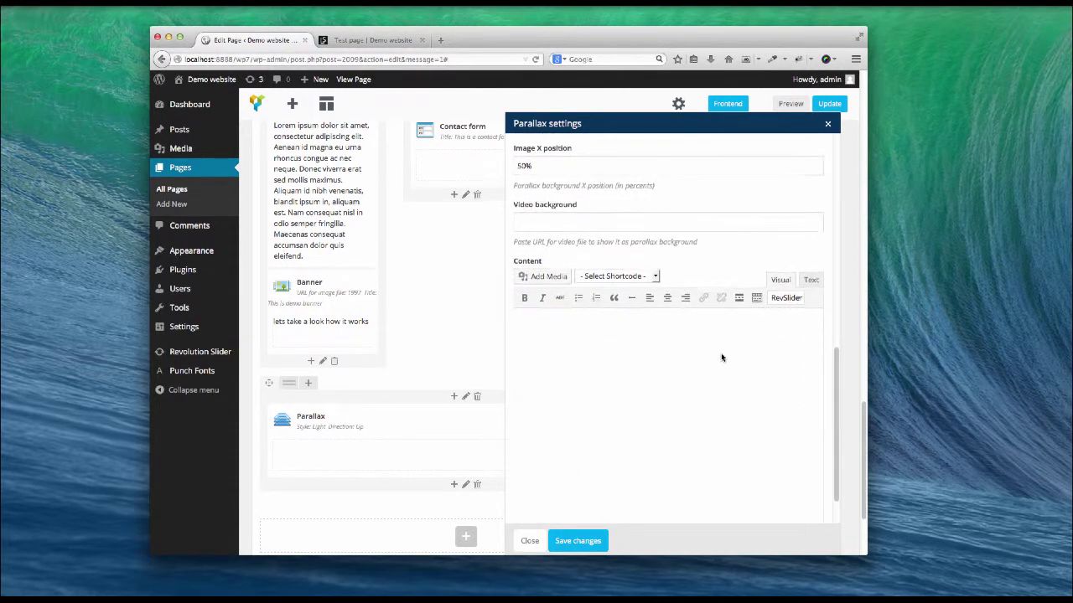
pyautogui.scroll(-1, 721, 358)
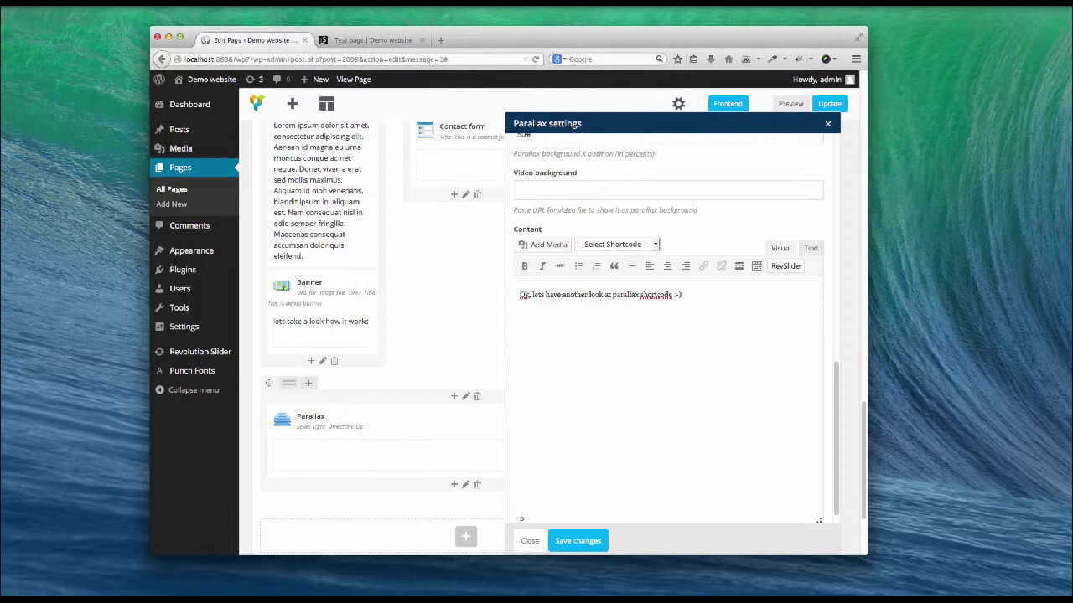
pyautogui.click(578, 542)
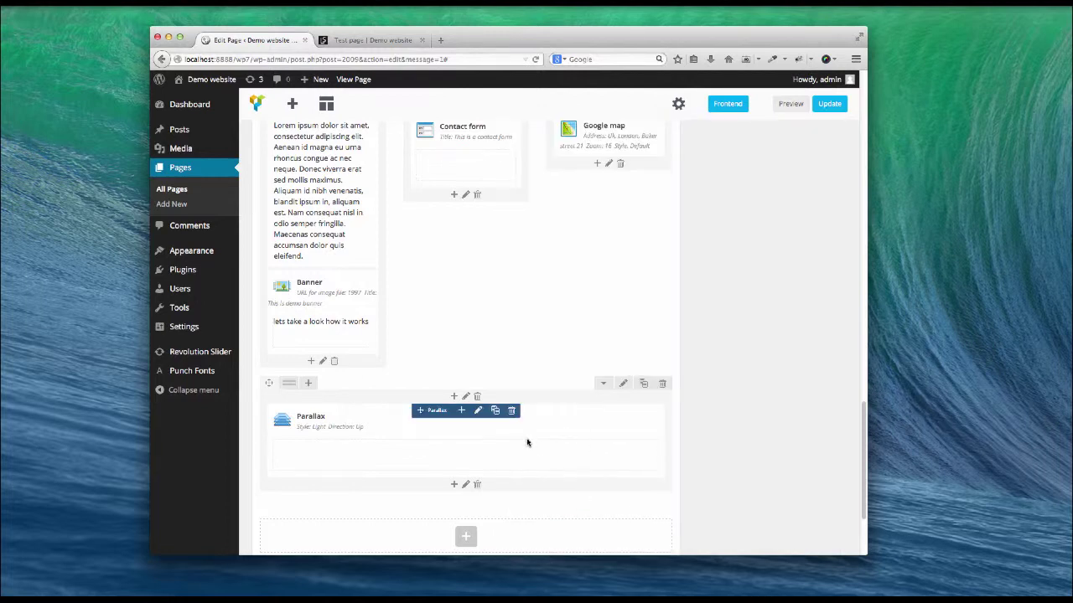
# - Preview the test page and examine the parallax block beneath the three columns
pyautogui.click(790, 103)
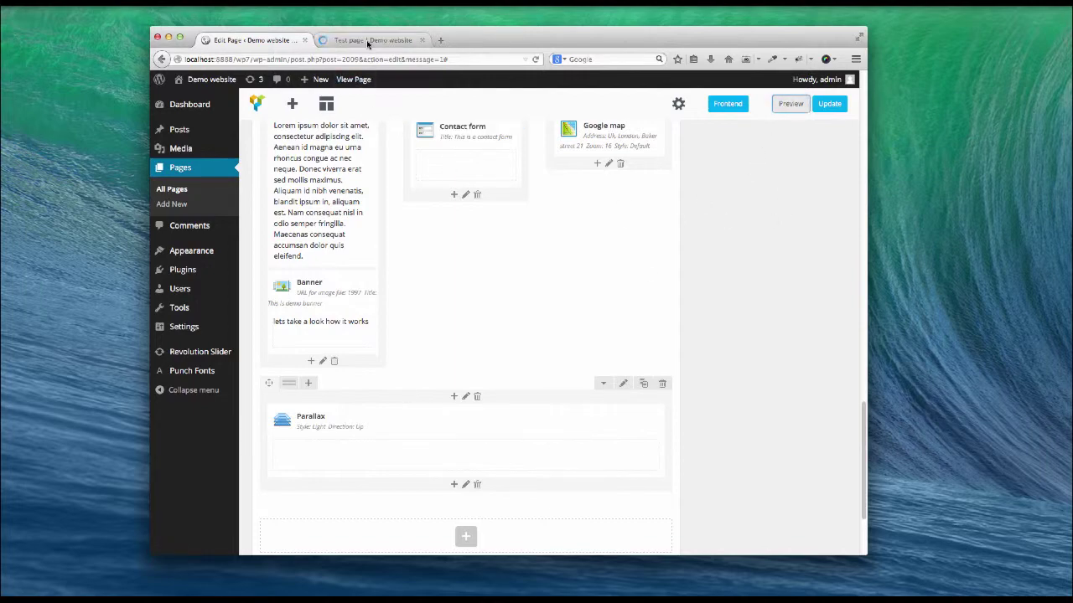
pyautogui.click(369, 40)
pyautogui.scroll(-3, 573, 267)
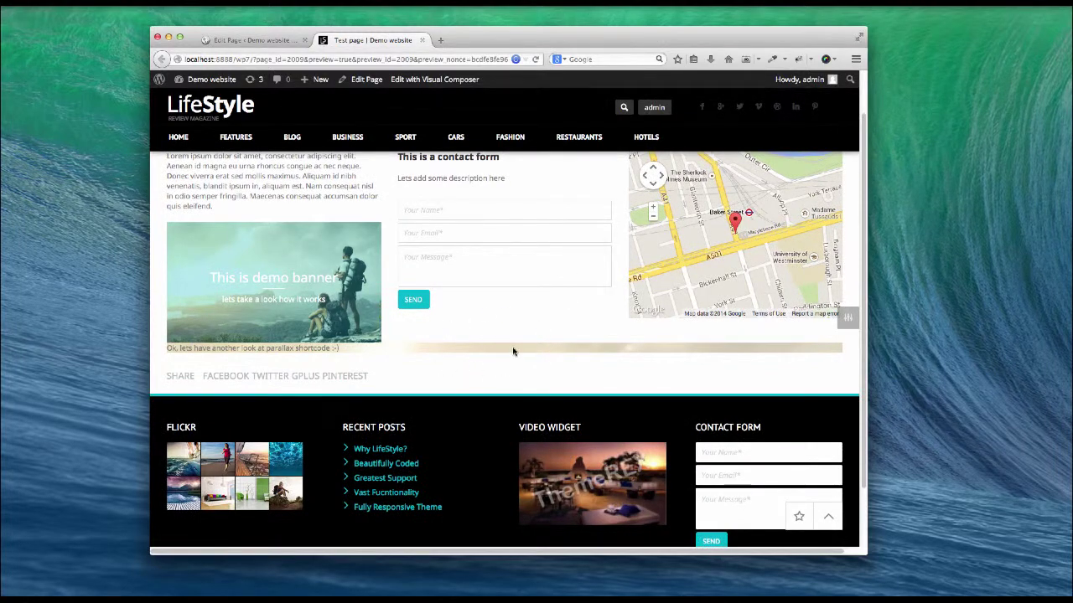
# - Back in the page editor, set the Parallax element's height to 300 and its top margin to 35 pixels, and save the changes
pyautogui.click(260, 42)
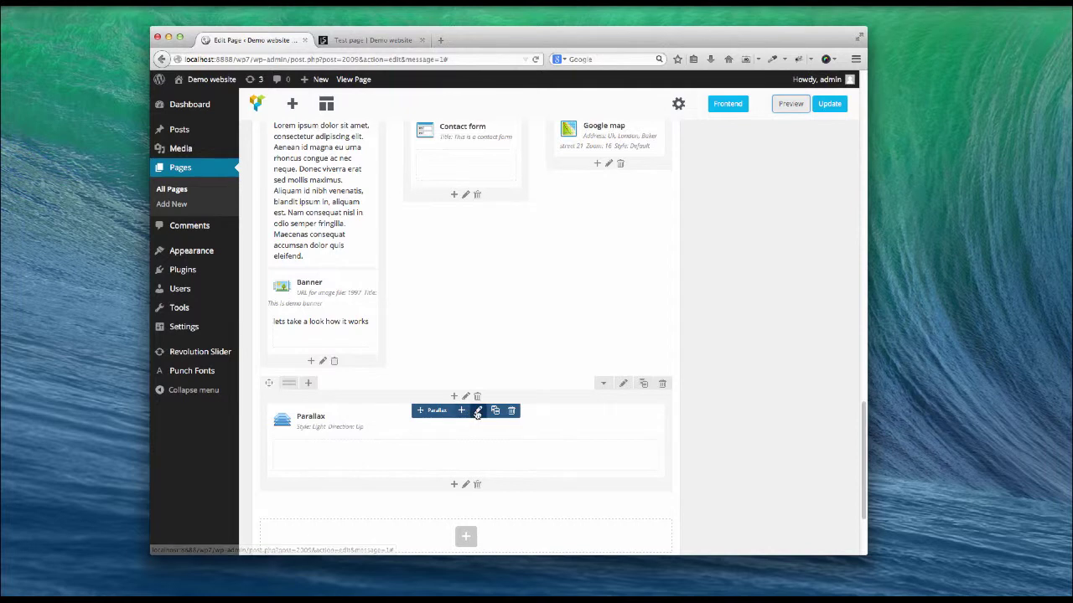
pyautogui.click(478, 411)
pyautogui.scroll(-5, 706, 325)
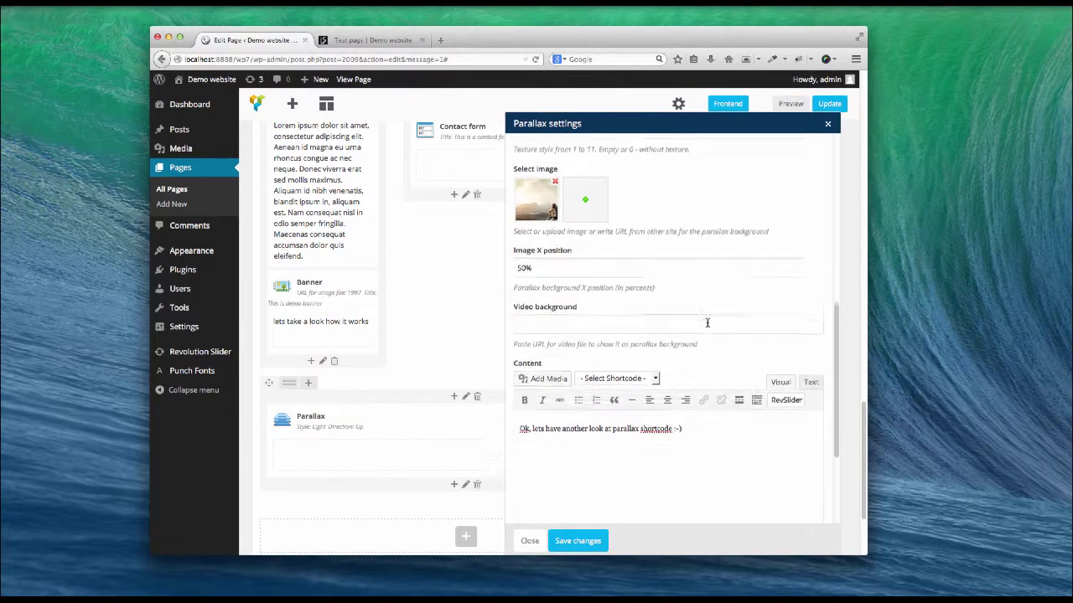
pyautogui.scroll(-3, 705, 322)
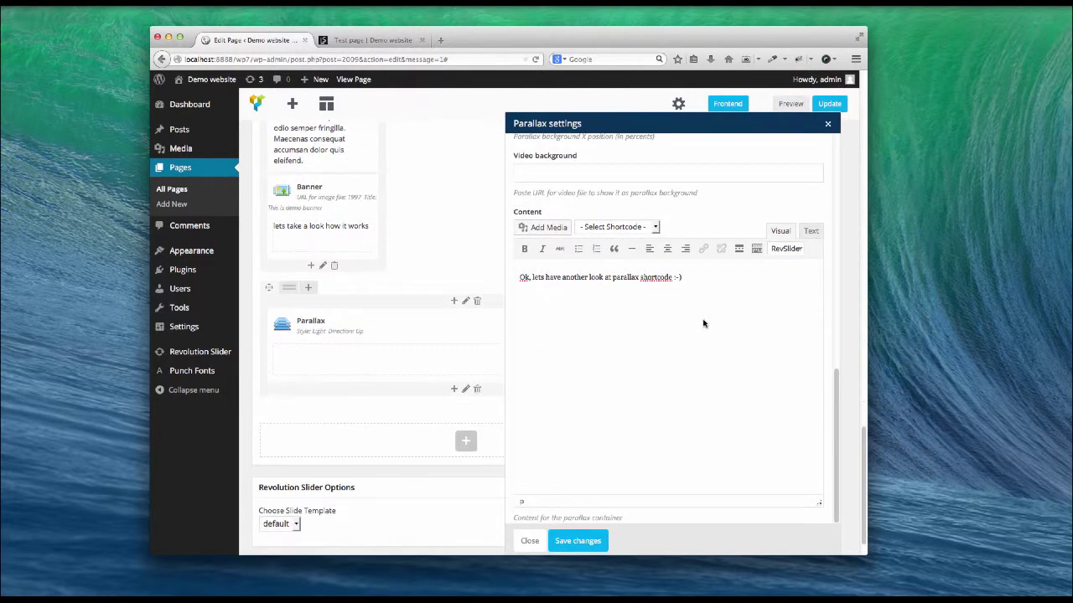
pyautogui.scroll(8, 704, 321)
pyautogui.scroll(2, 703, 321)
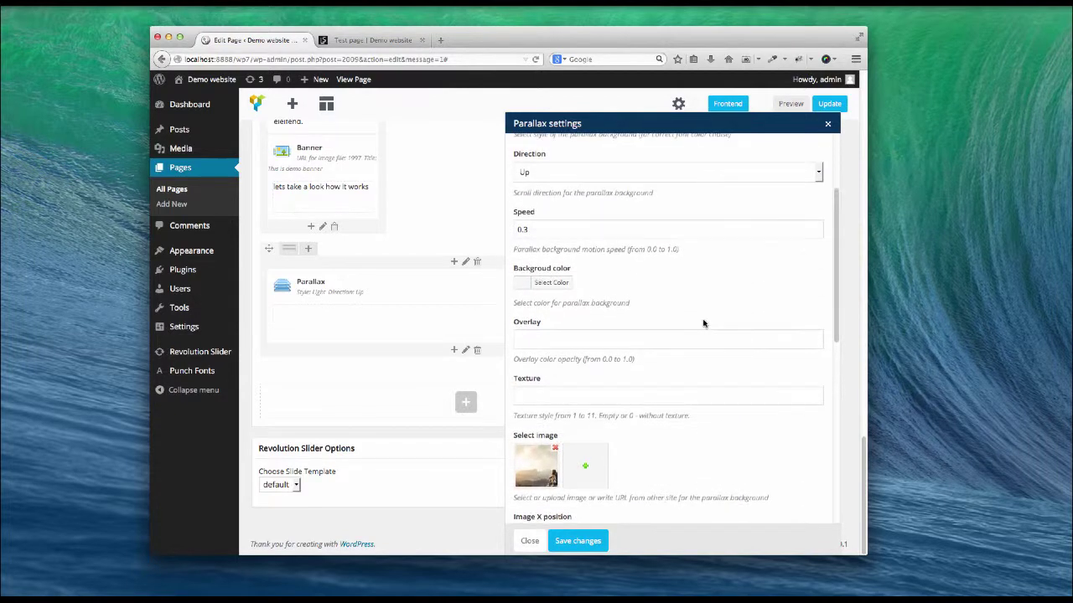
pyautogui.scroll(5, 703, 323)
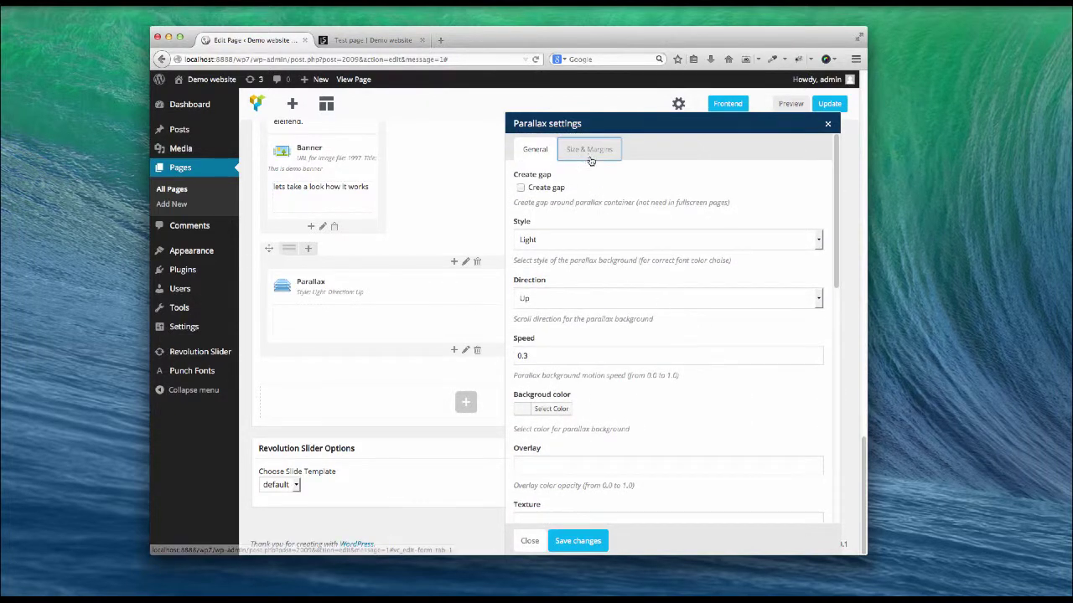
pyautogui.click(589, 149)
pyautogui.click(602, 250)
pyautogui.write('300')
pyautogui.click(637, 303)
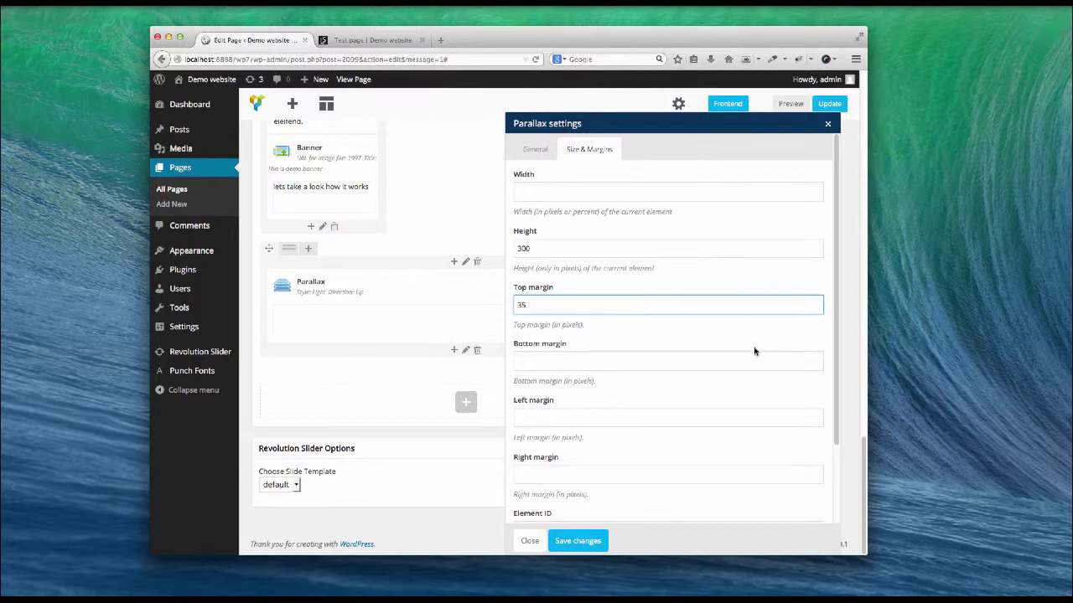
pyautogui.scroll(-1, 650, 483)
pyautogui.click(577, 541)
# - Preview the test page again, examine how the resized parallax block behaves while scrolling, and return to the page editor
pyautogui.click(791, 104)
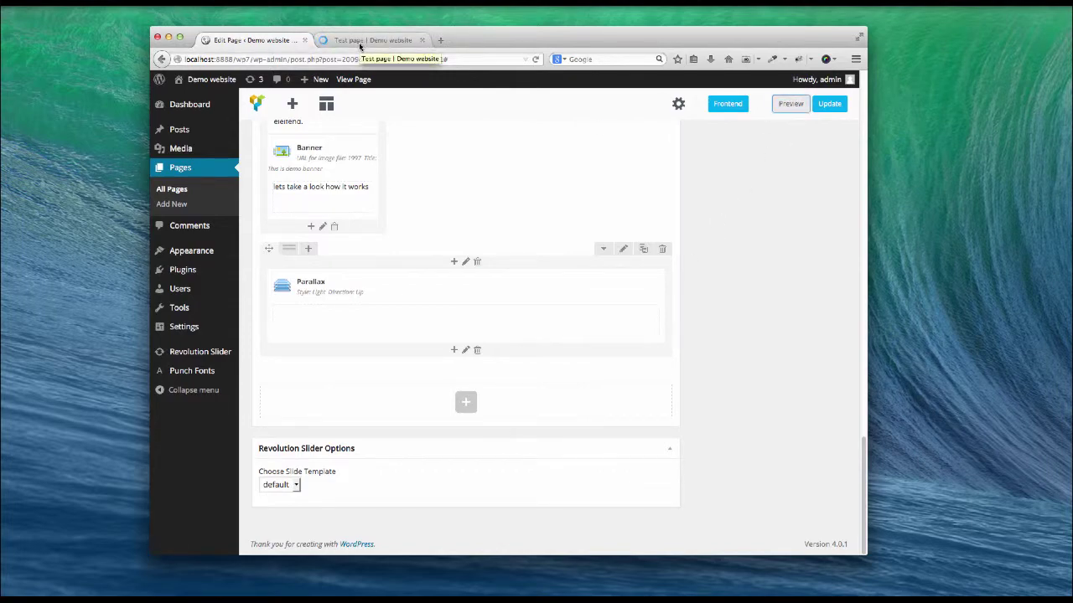
pyautogui.click(361, 43)
pyautogui.scroll(-4, 503, 244)
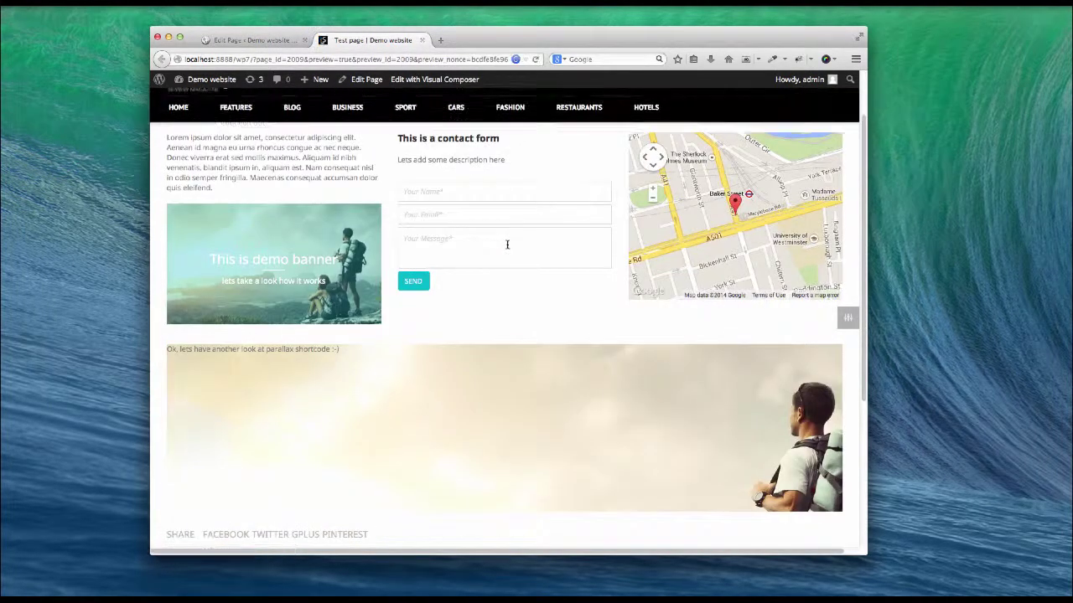
pyautogui.scroll(-3, 541, 333)
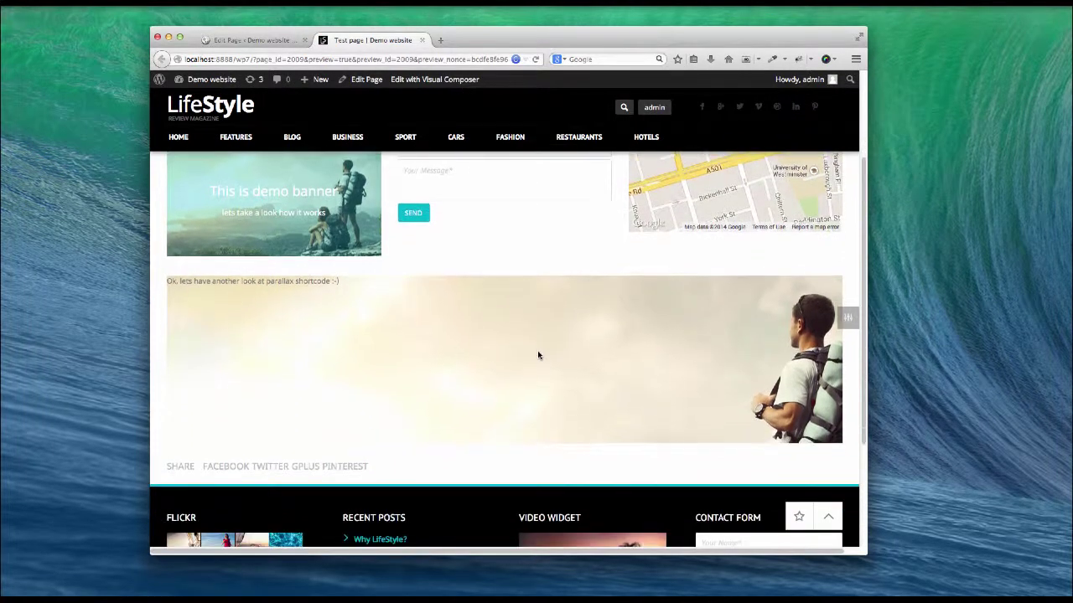
pyautogui.scroll(-3, 538, 355)
pyautogui.scroll(1, 537, 355)
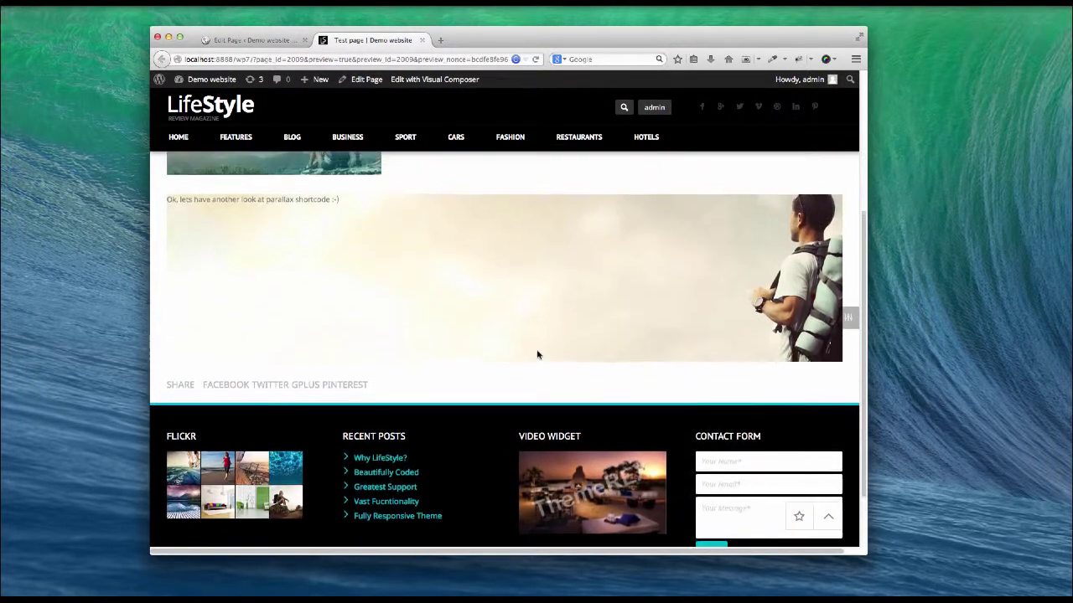
pyautogui.scroll(2, 538, 354)
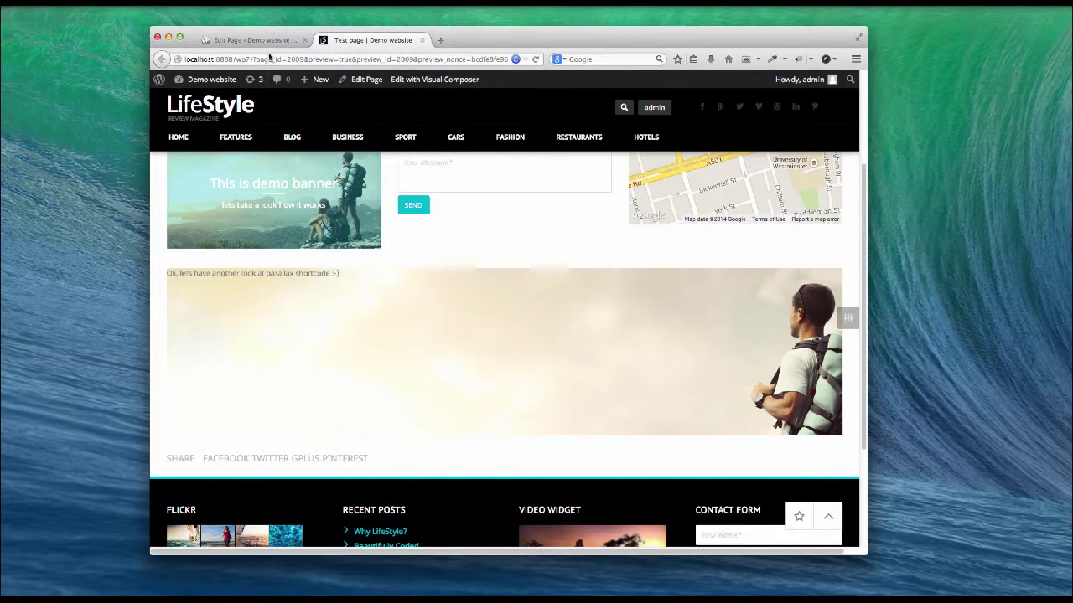
pyautogui.press('super+r')
pyautogui.click(274, 42)
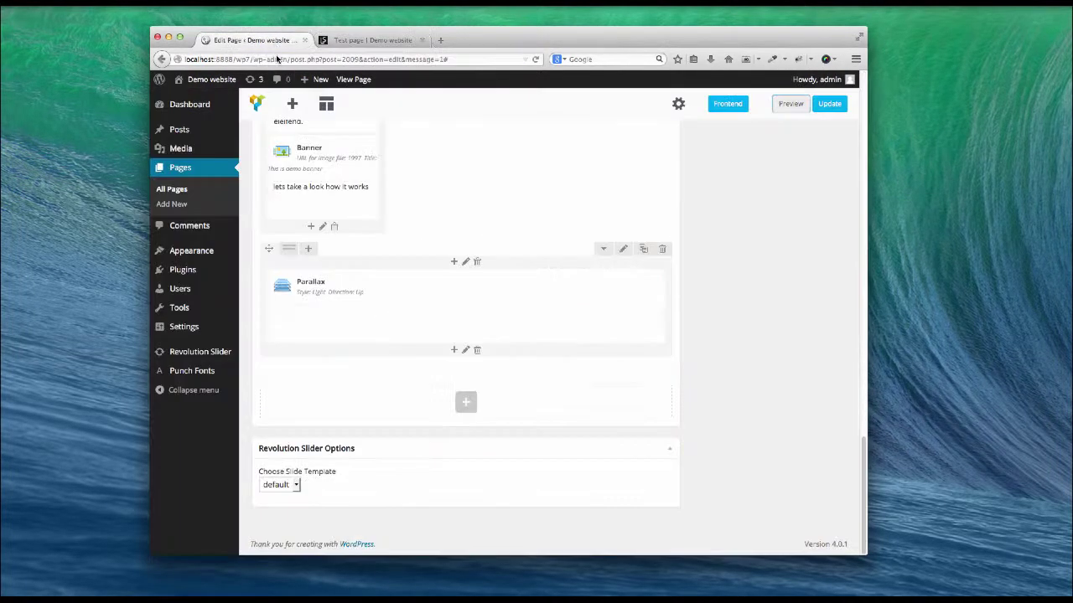